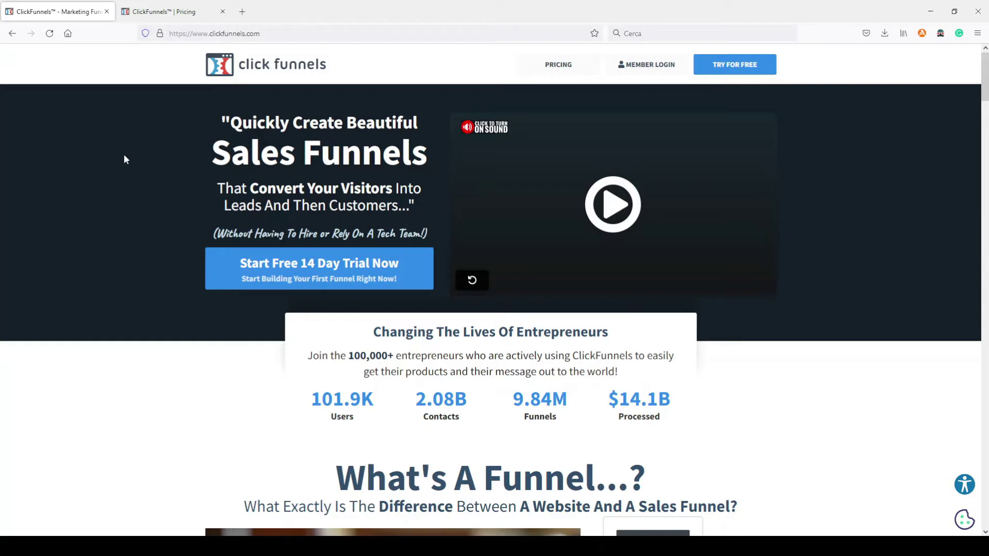
Open the ClickFunnels pricing page and compare the annual discount prices with the monthly plans for Basic and Platinum.
click(167, 15)
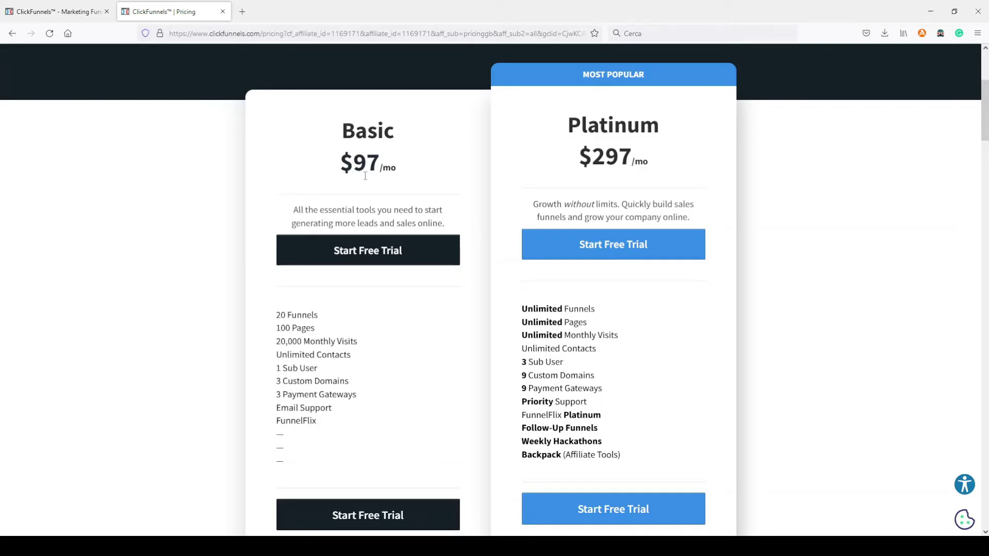
scroll(365, 176, up, 1)
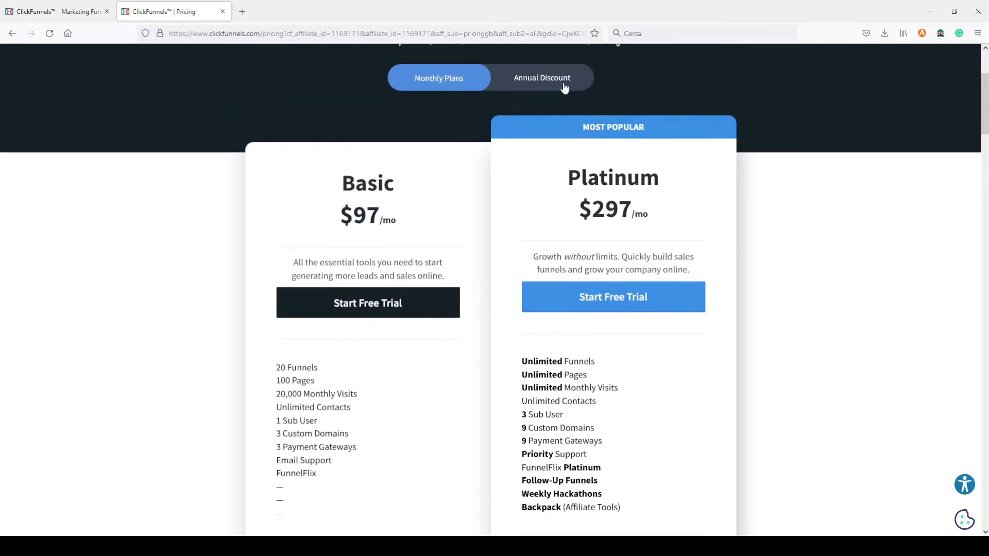
click(542, 79)
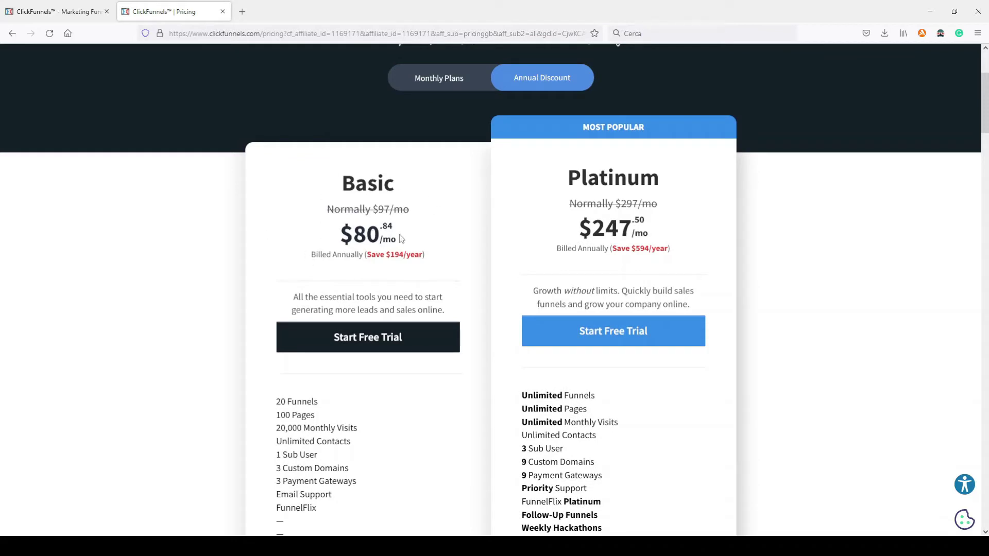
click(440, 79)
scroll(350, 278, down, 1)
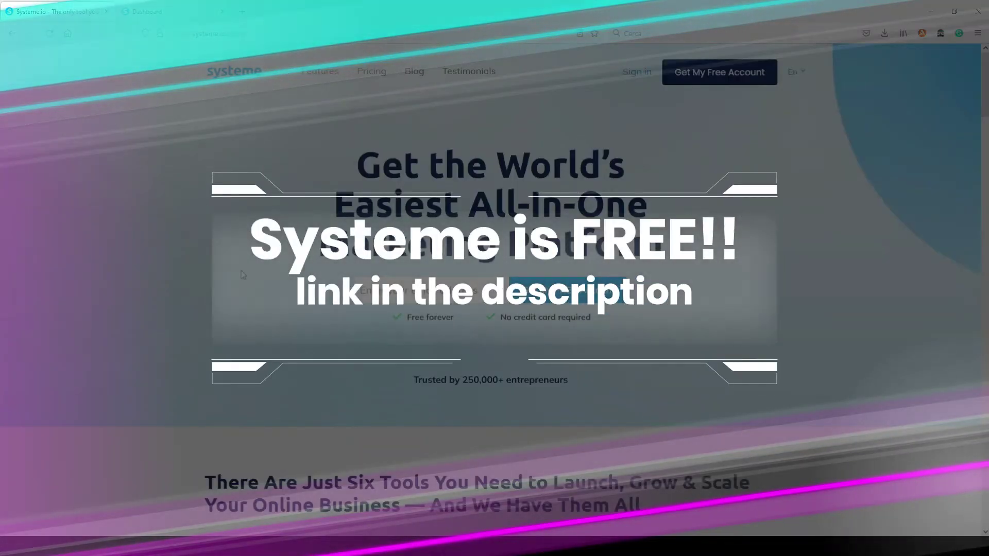
Examine the Systeme.io home page from the headline through the tools, savings and testimonials sections, and return to its beginning.
scroll(240, 269, down, 5)
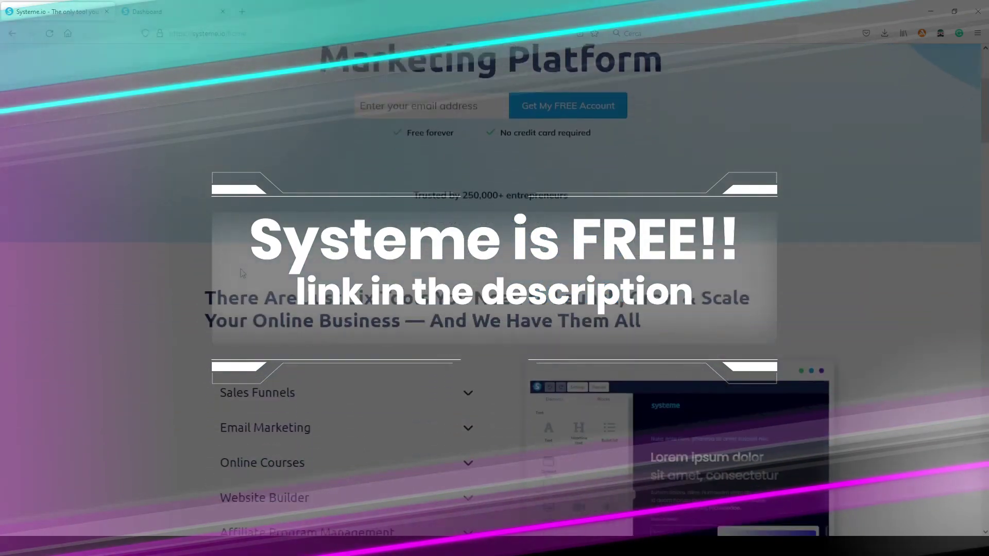
scroll(241, 268, down, 3)
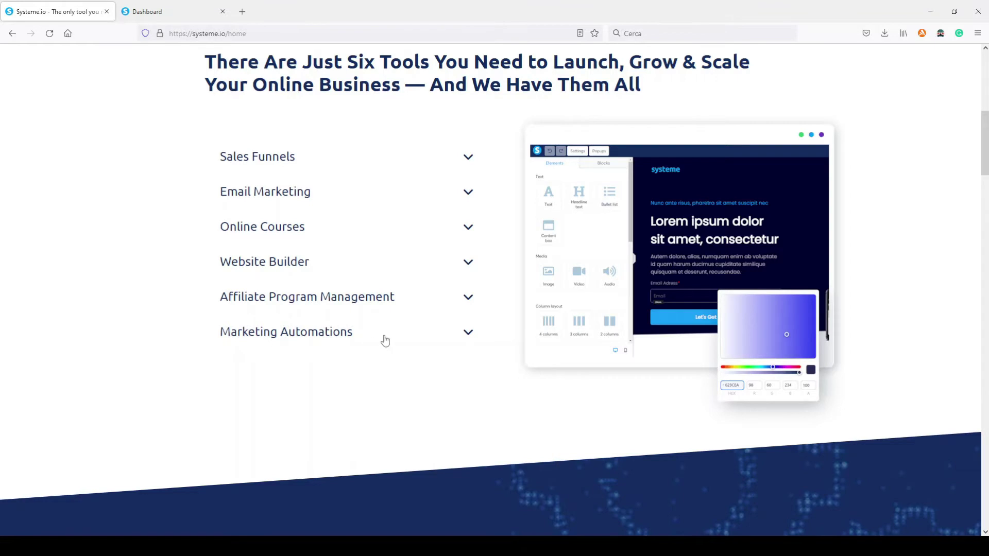
scroll(384, 339, down, 3)
scroll(385, 340, down, 5)
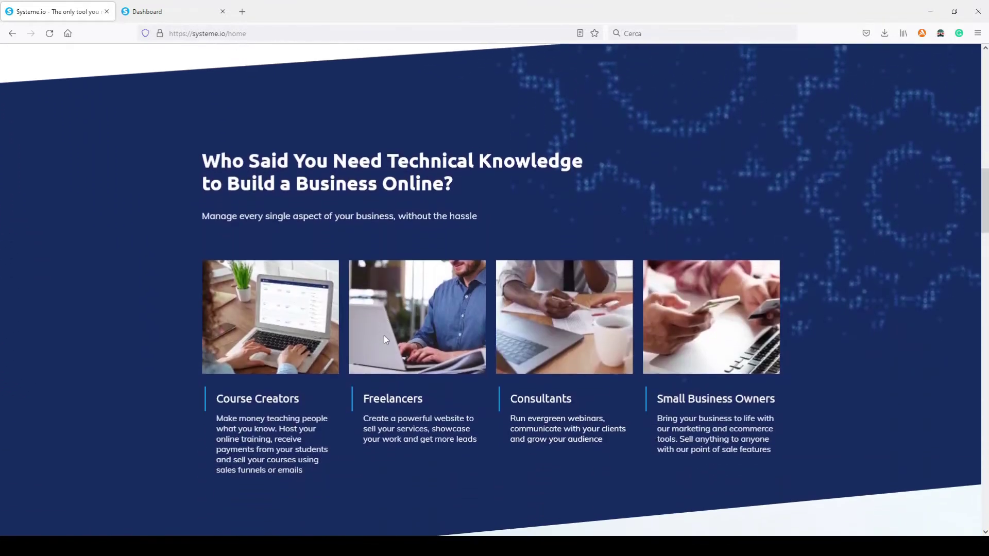
scroll(385, 338, down, 7)
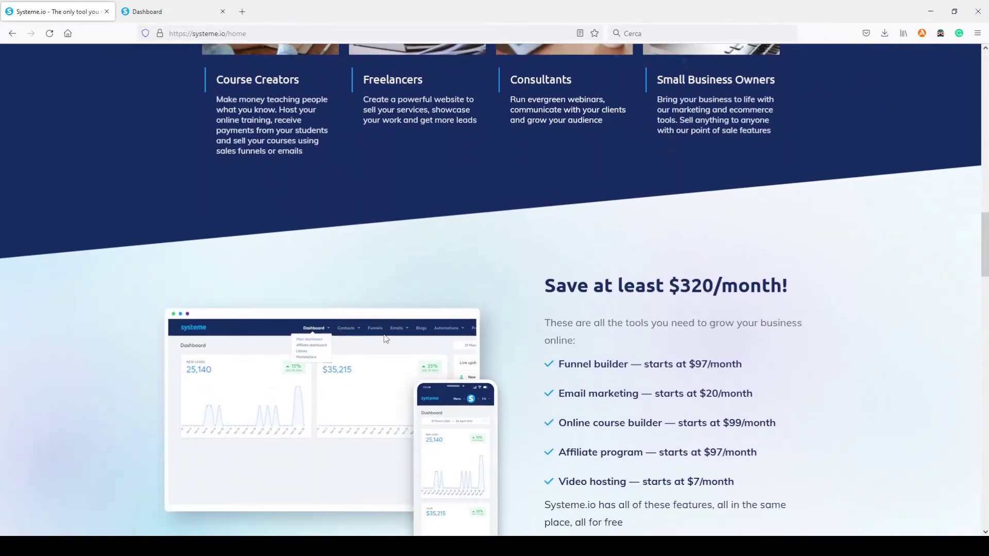
scroll(386, 338, down, 2)
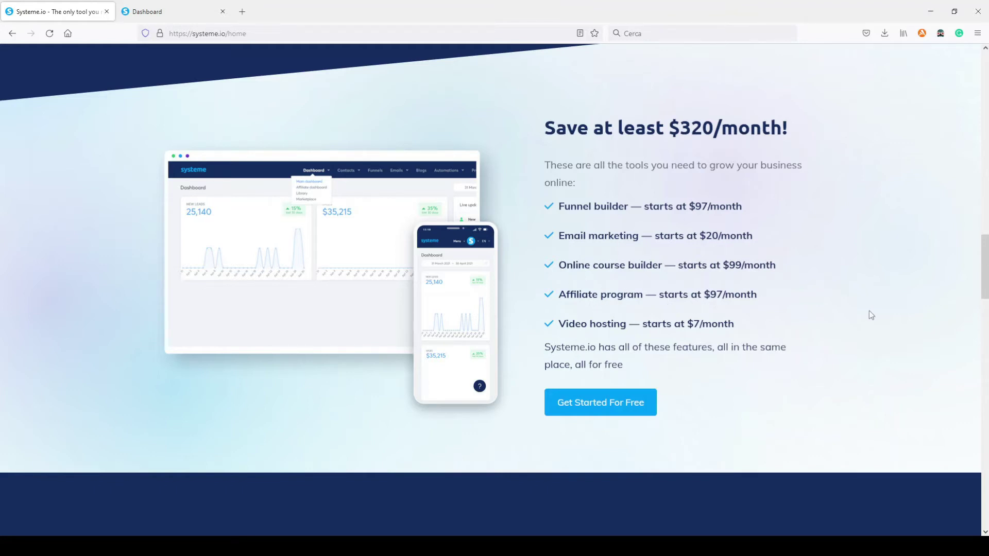
scroll(734, 320, down, 1)
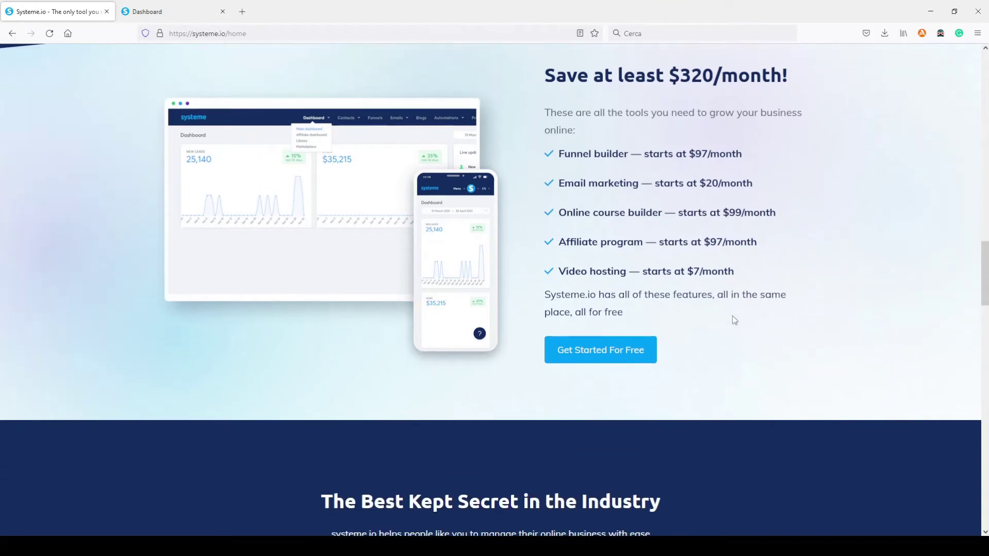
scroll(732, 317, down, 1)
scroll(650, 313, up, 2)
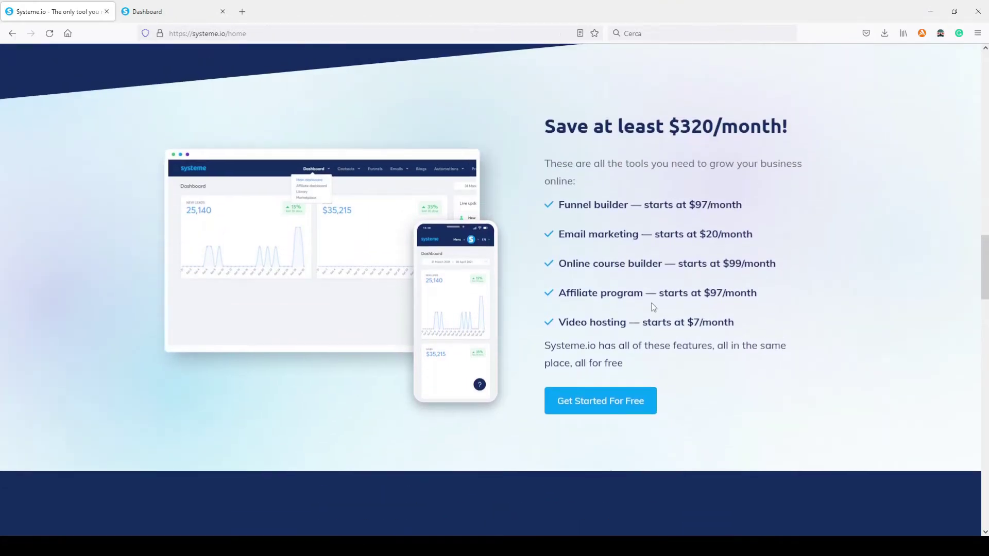
scroll(653, 311, down, 10)
scroll(653, 302, down, 15)
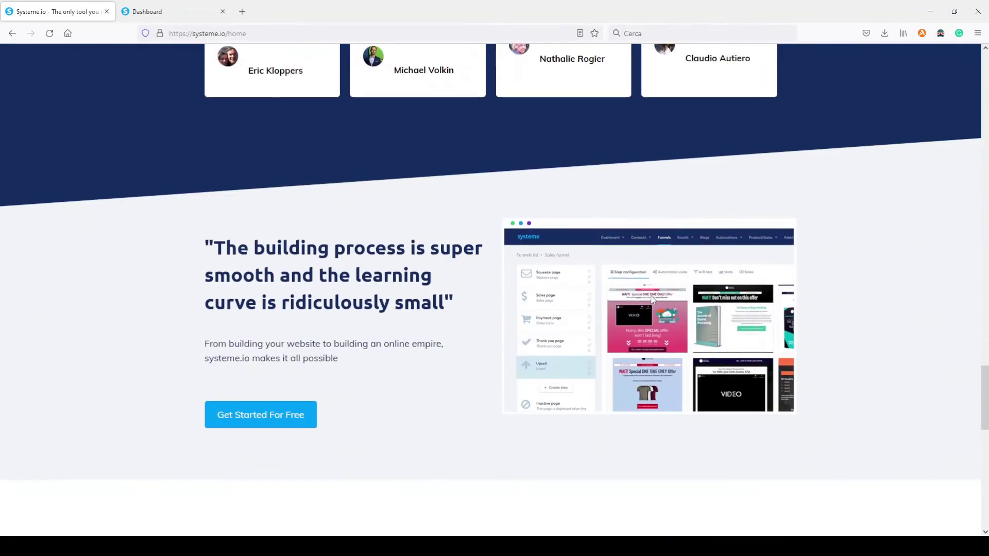
scroll(653, 300, down, 5)
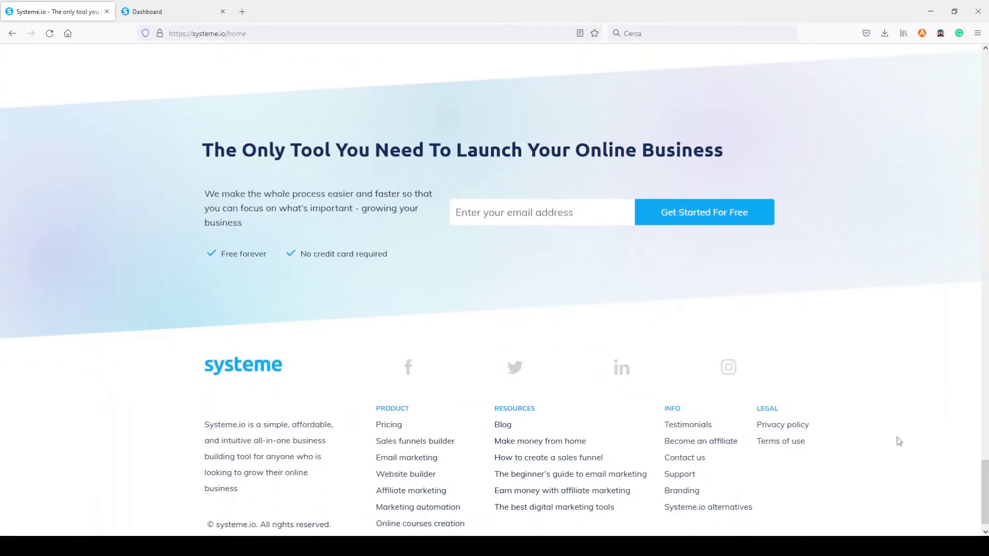
drag(984, 495, 985, 85)
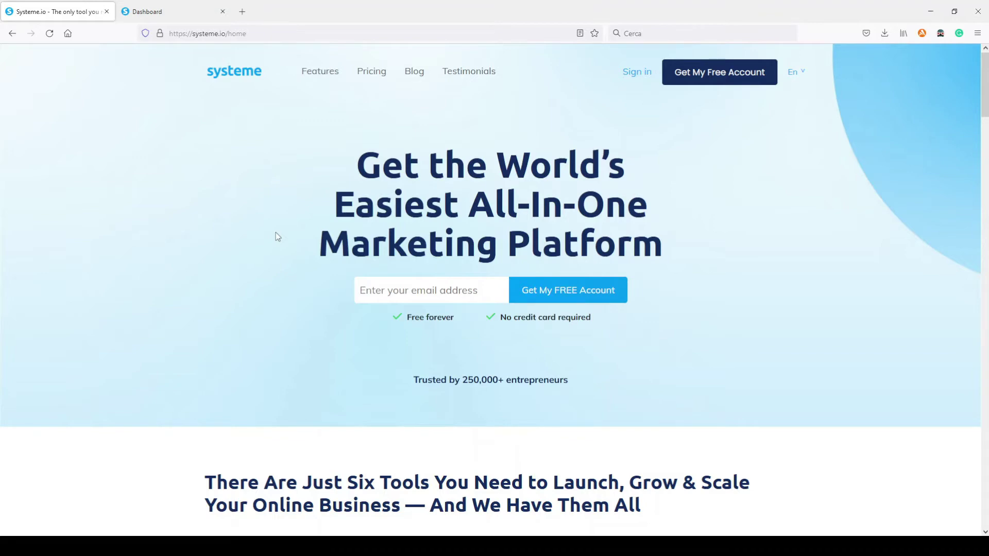
Open the Systeme.io pricing page and read through the feature comparison of the Free, Startup, Webinar and Unlimited plans.
click(372, 75)
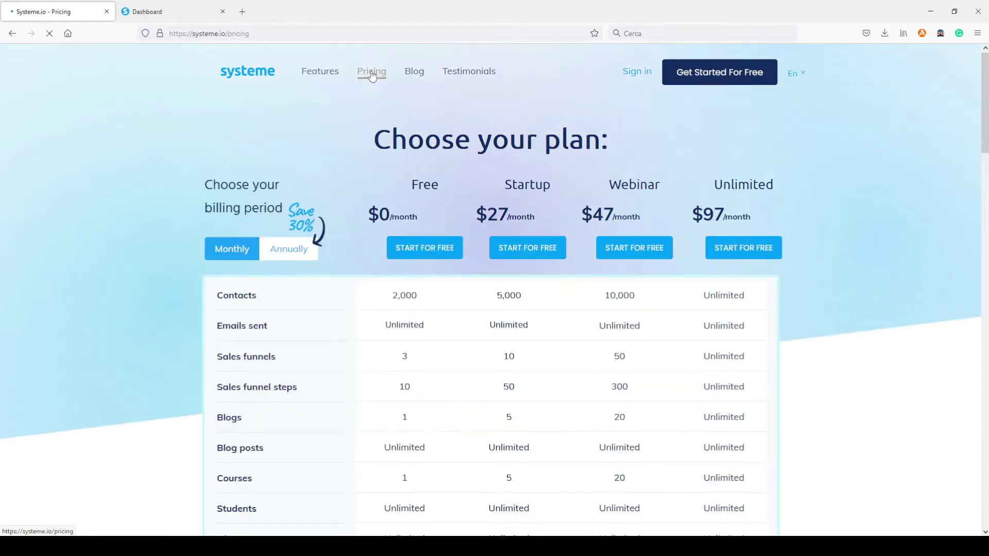
scroll(237, 217, down, 2)
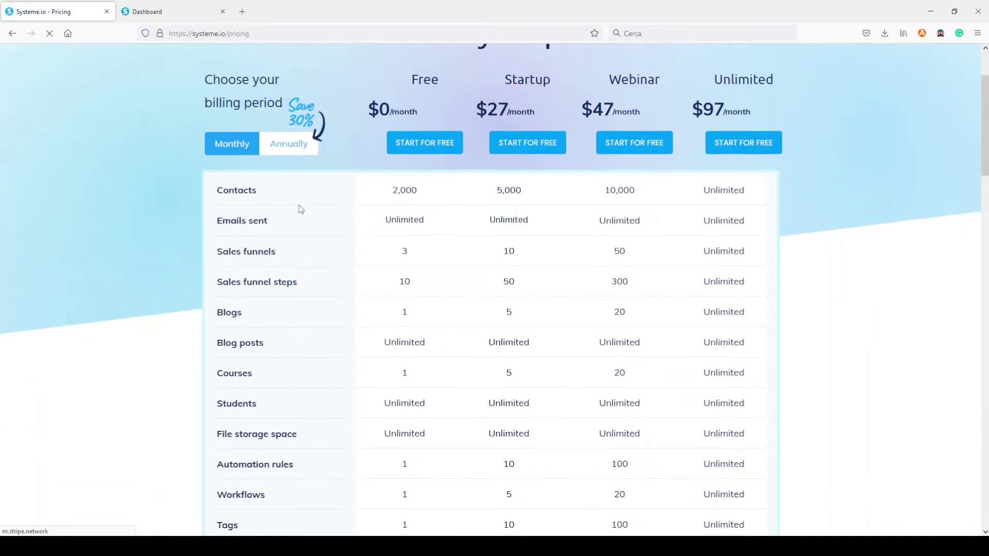
scroll(298, 203, up, 2)
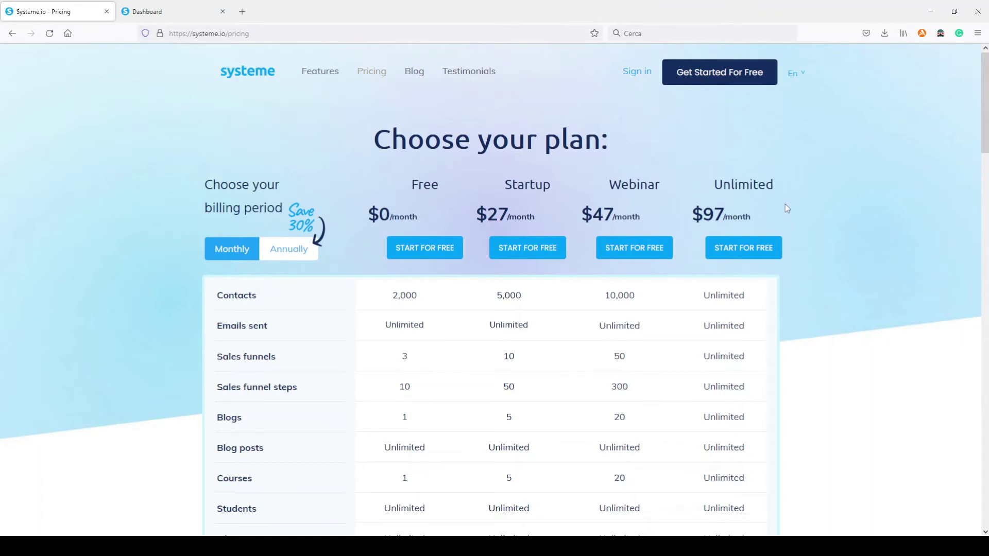
scroll(769, 257, down, 4)
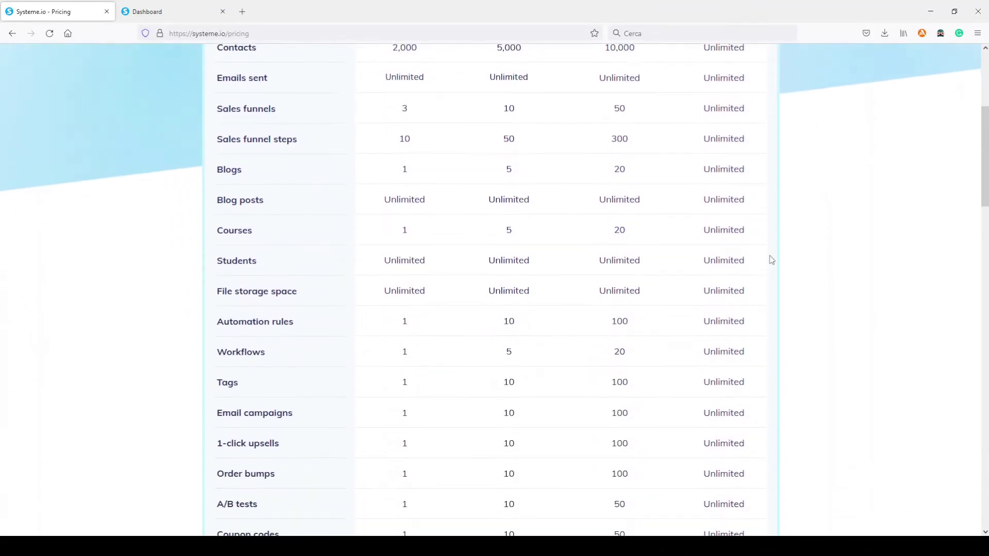
scroll(769, 256, down, 7)
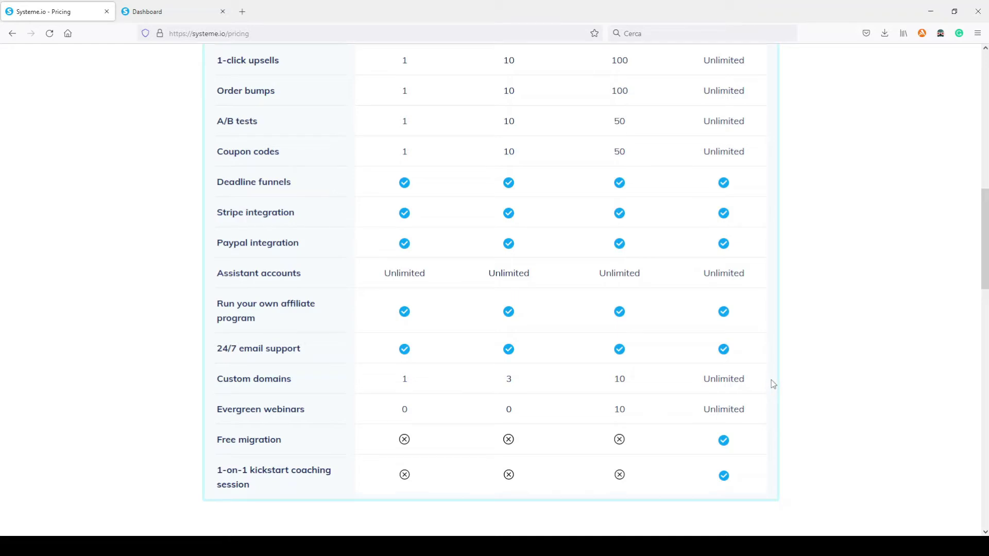
Recheck the plan limits up to the price row, and compare annual billing with monthly billing.
scroll(236, 412, up, 2)
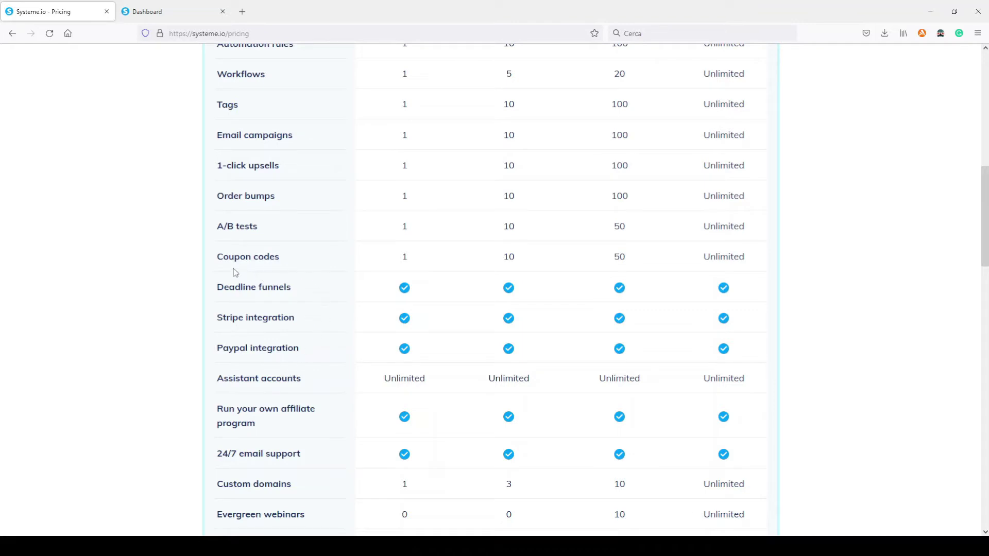
scroll(818, 302, up, 3)
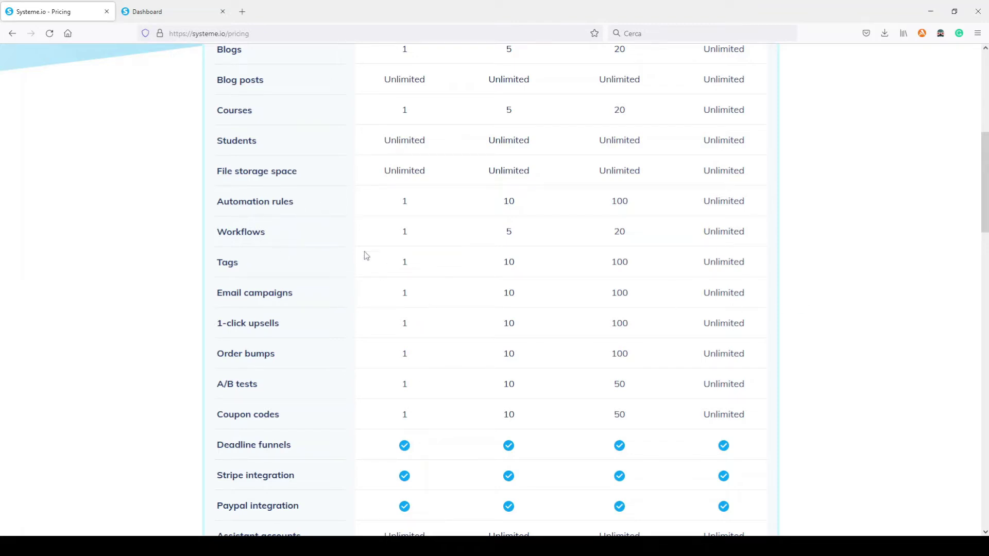
scroll(356, 270, up, 2)
scroll(356, 352, up, 2)
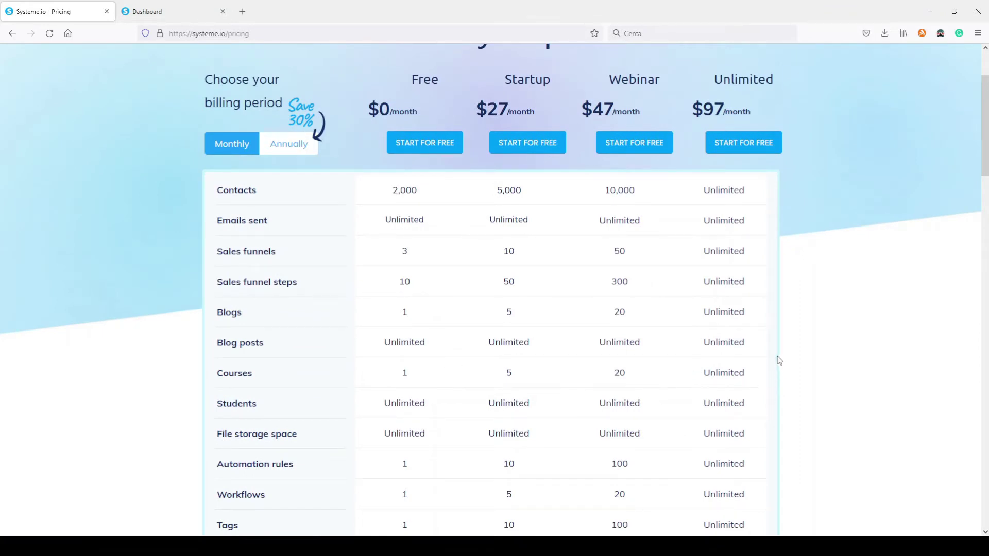
scroll(779, 366, up, 2)
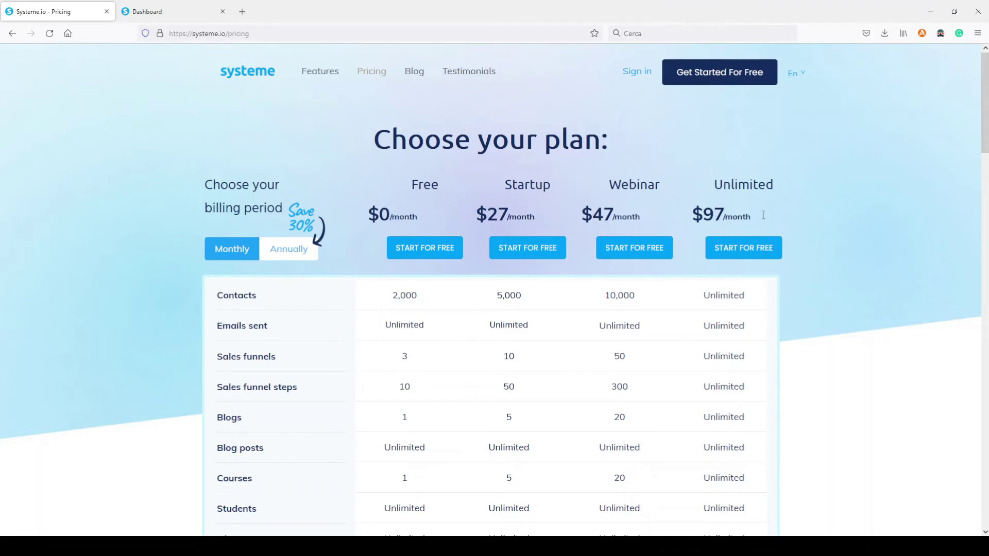
click(288, 251)
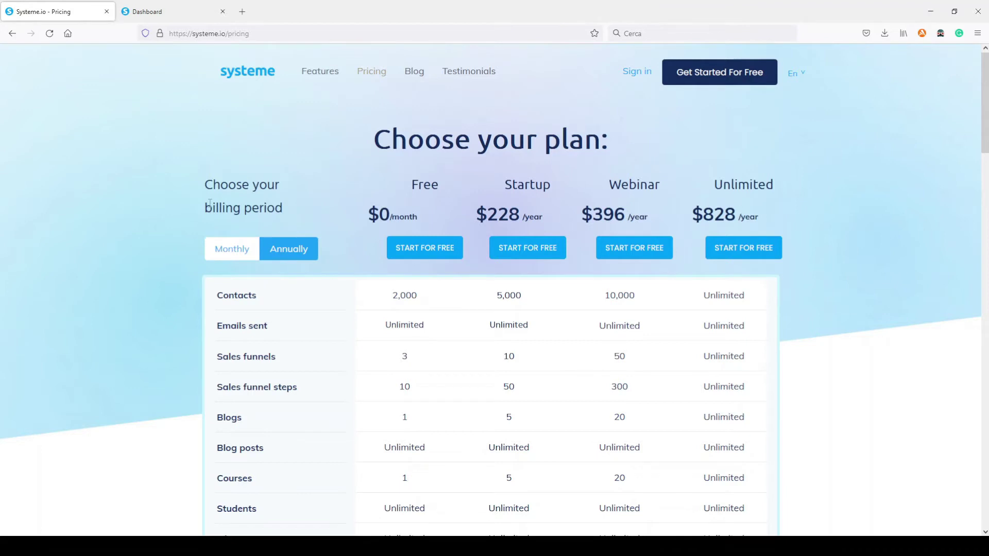
click(217, 250)
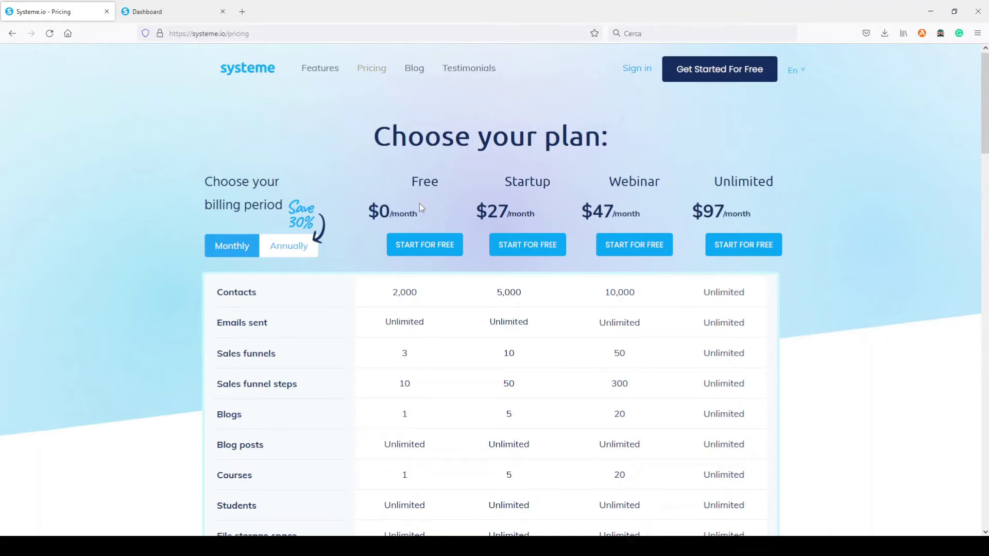
Examine the Free plan's allowances for contacts, emails sent, sales funnels, sales funnel steps and blogs, highlighting values along the way.
scroll(419, 203, down, 3)
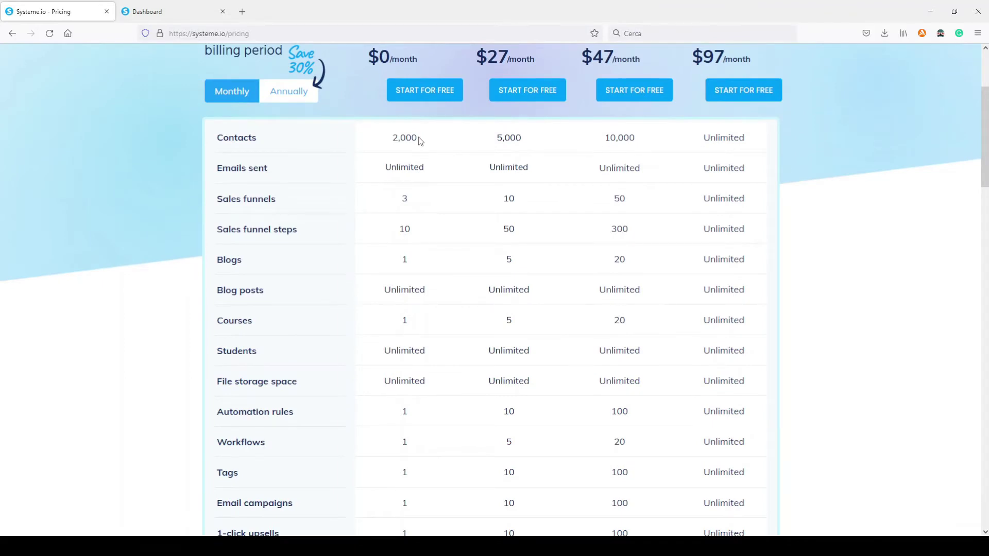
drag(420, 141, 377, 145)
click(388, 139)
drag(424, 167, 392, 166)
drag(410, 200, 392, 202)
drag(413, 230, 395, 233)
scroll(428, 201, down, 2)
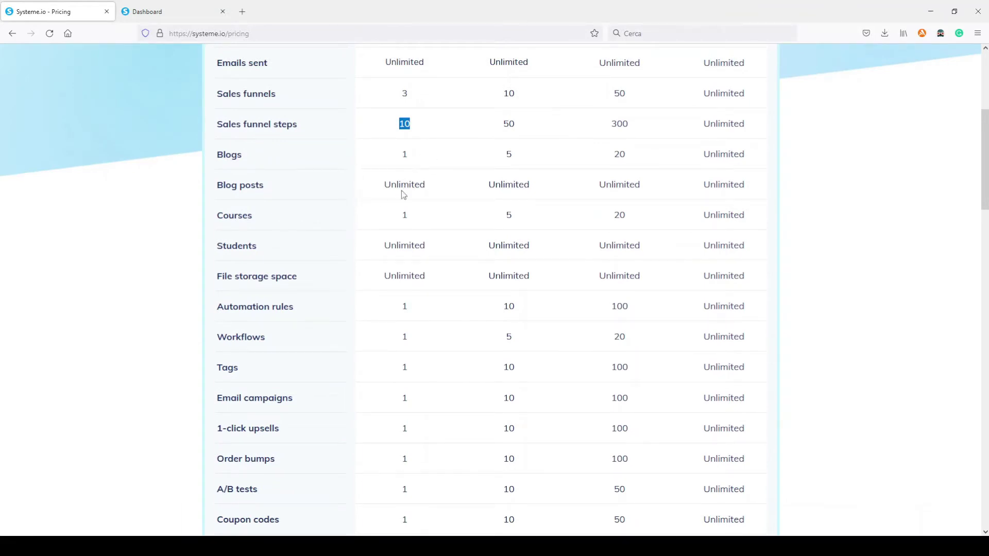
click(422, 158)
Review the Free plan's remaining features, and check the paid plans' annual prices before restoring monthly billing.
scroll(386, 286, down, 3)
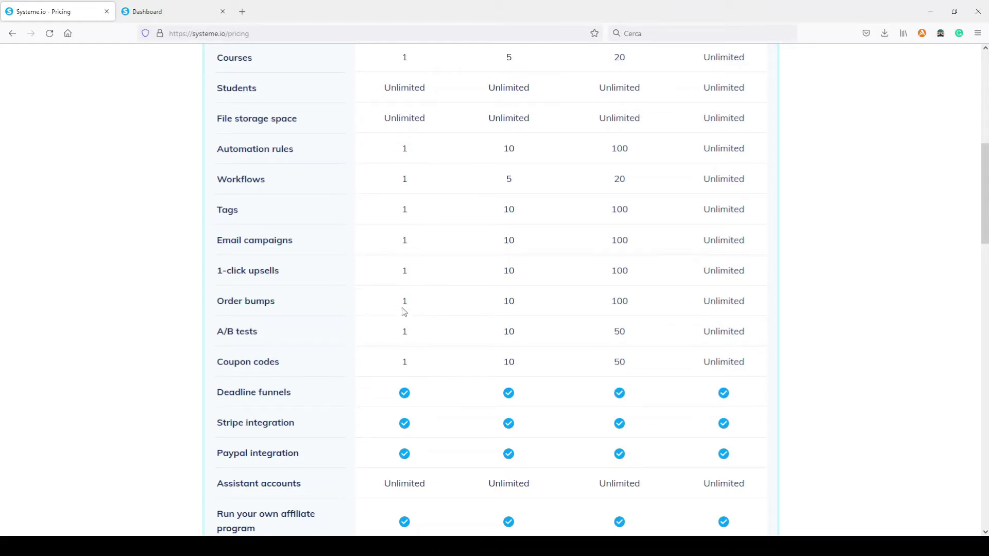
scroll(412, 328, down, 3)
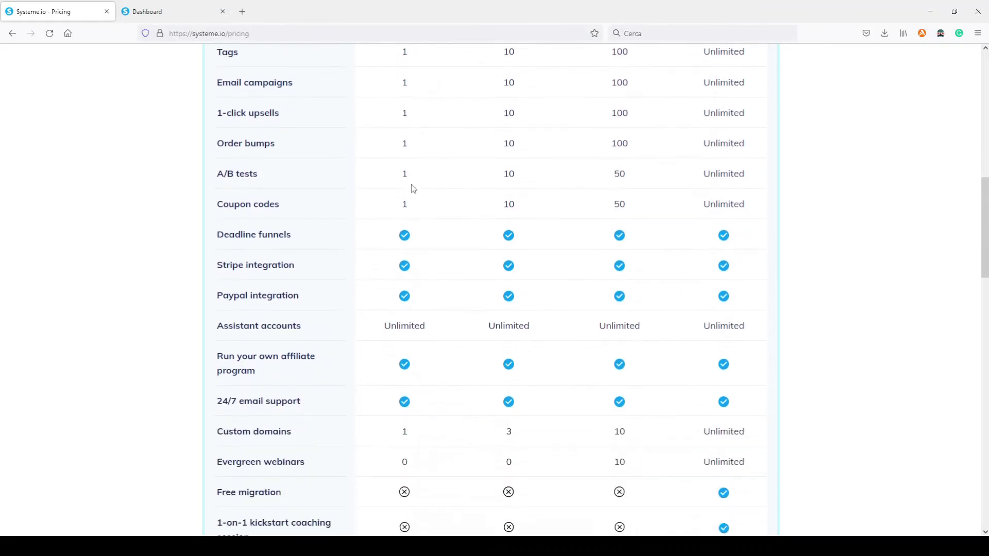
scroll(425, 231, down, 3)
scroll(425, 232, up, 4)
scroll(425, 229, up, 8)
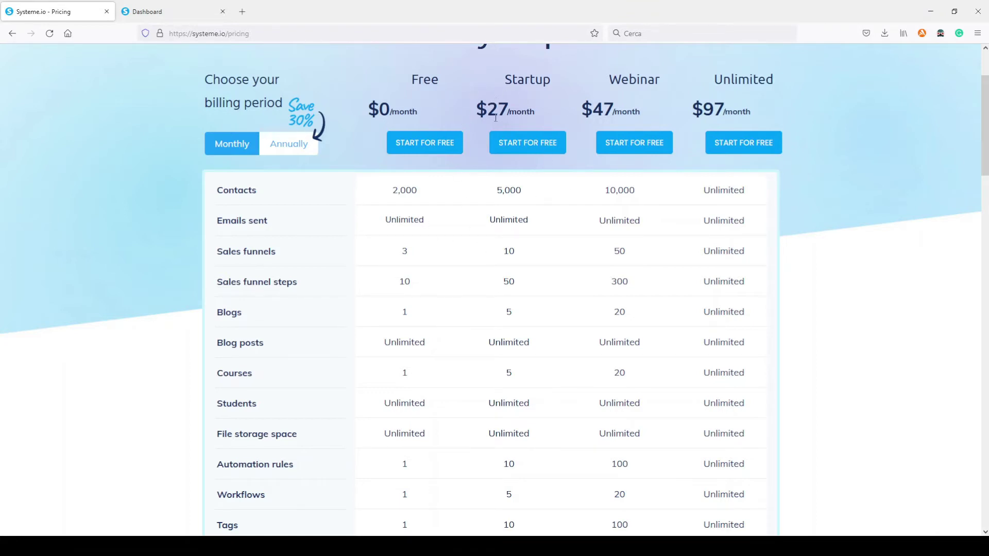
click(291, 144)
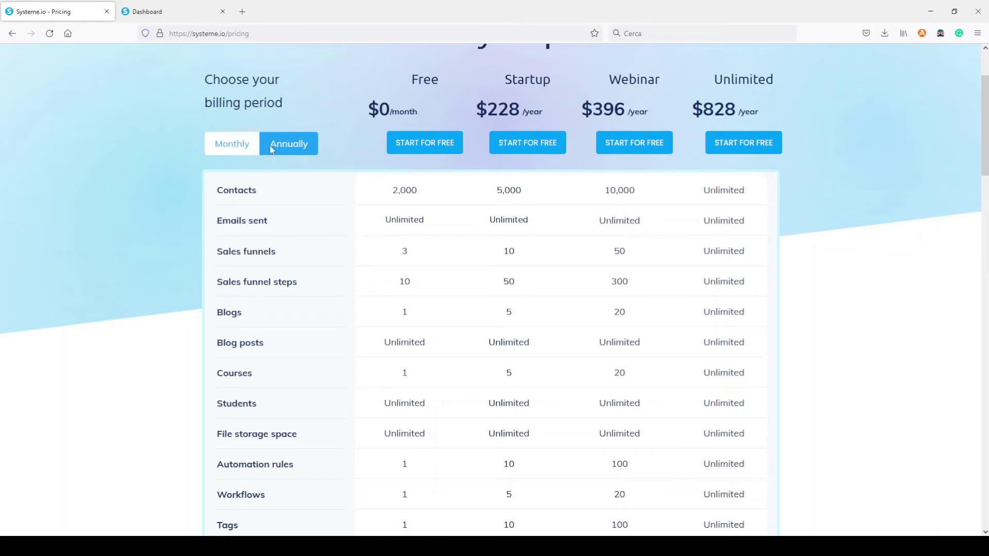
click(220, 153)
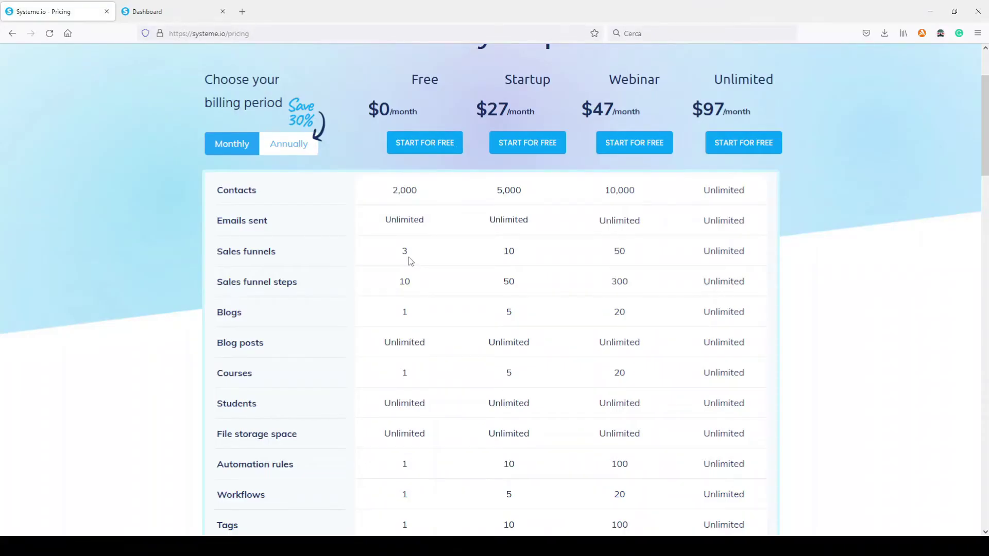
Switch to the Systeme.io account dashboard and open the Marketplace.
key(ctrl+Tab)
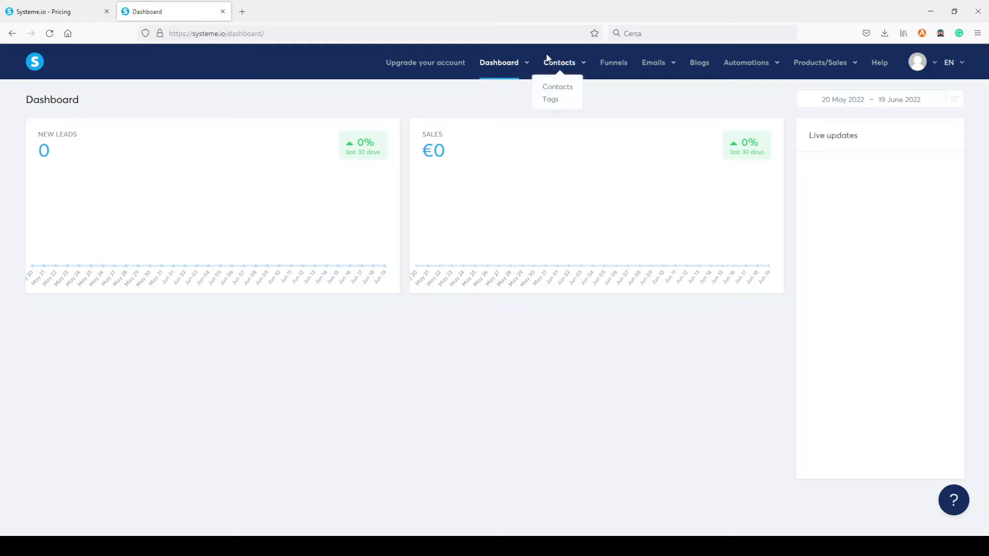
mouse_move(495, 62)
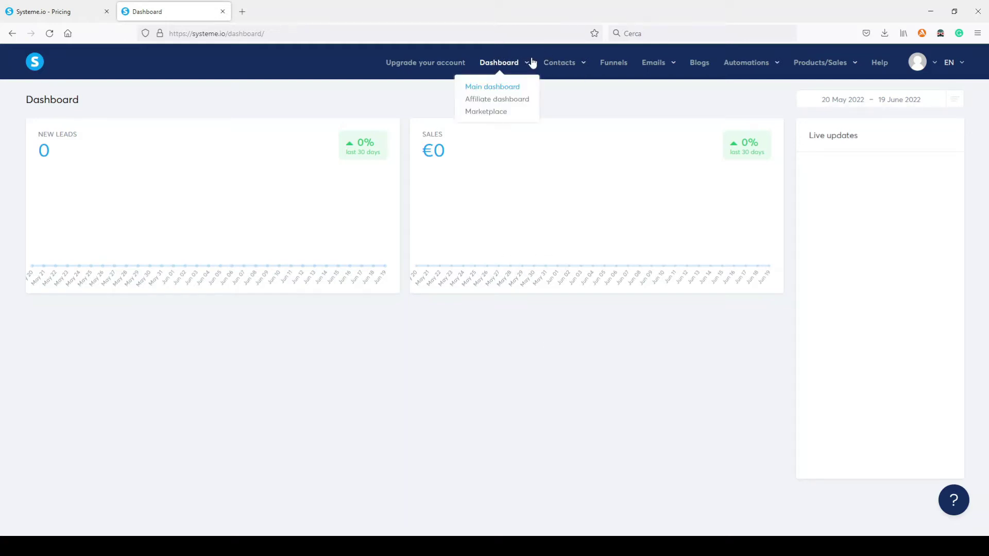
click(484, 113)
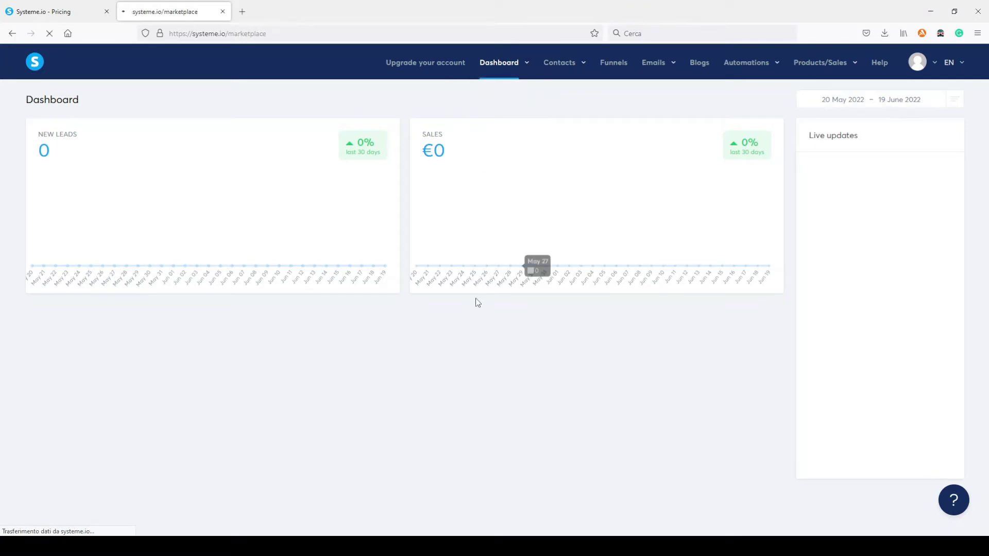
Browse the Marketplace offers and open the ULTIMATE FACEBOOK ADS NOVICE TO EXPERT WORKSHOP offer.
scroll(462, 296, down, 4)
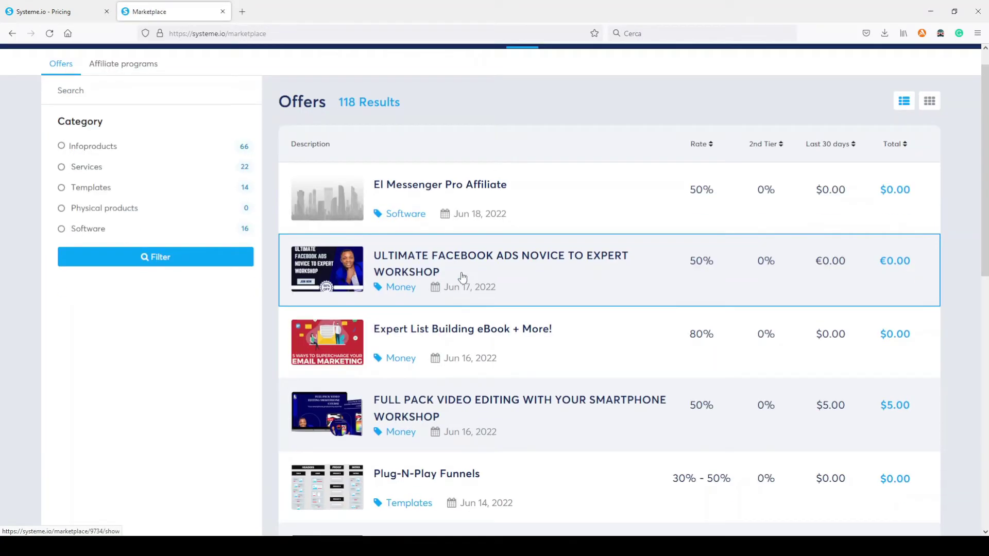
scroll(462, 276, down, 7)
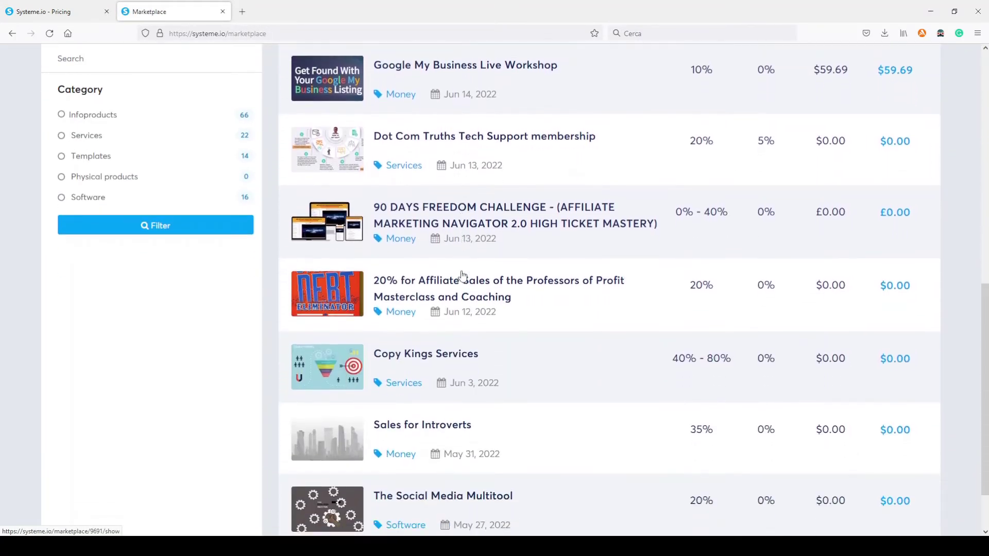
scroll(461, 275, up, 11)
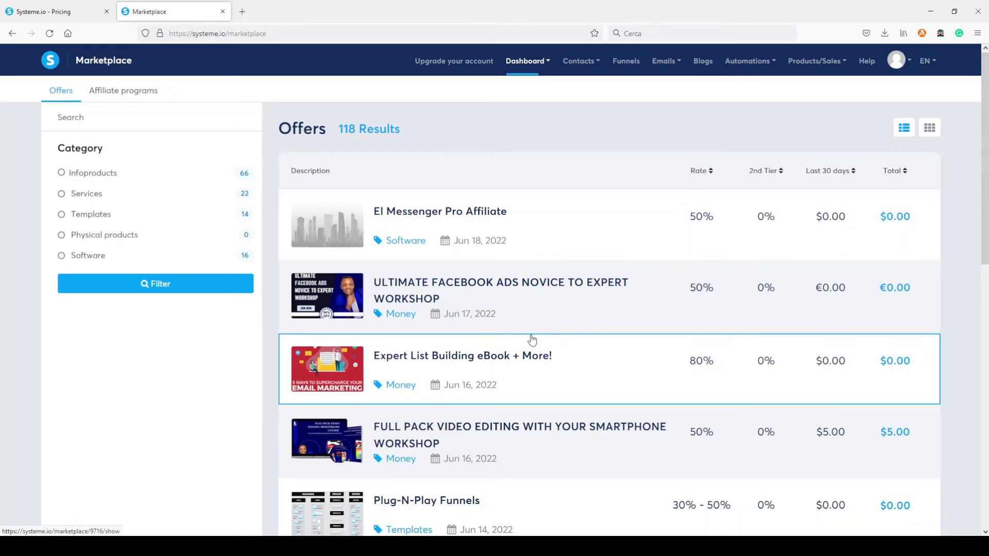
click(326, 305)
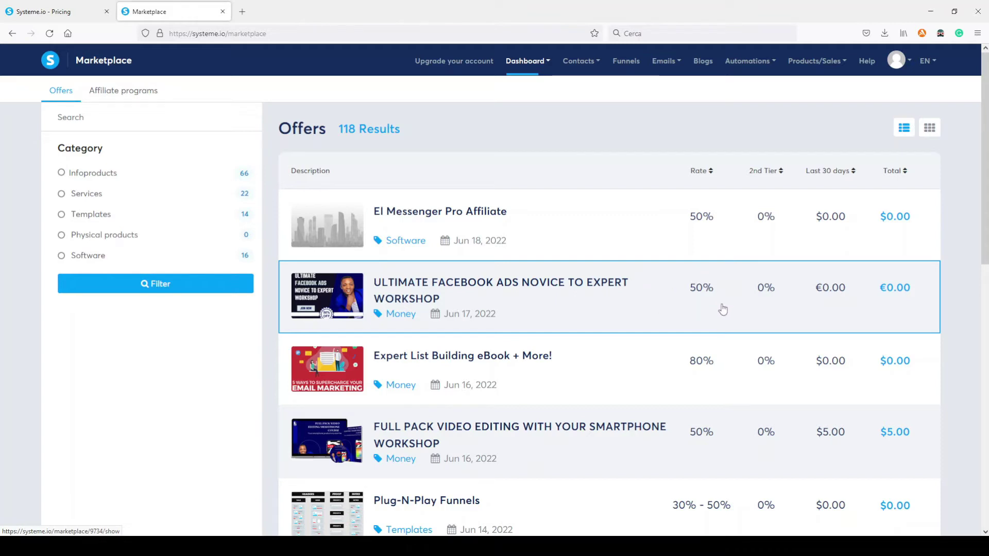
click(570, 306)
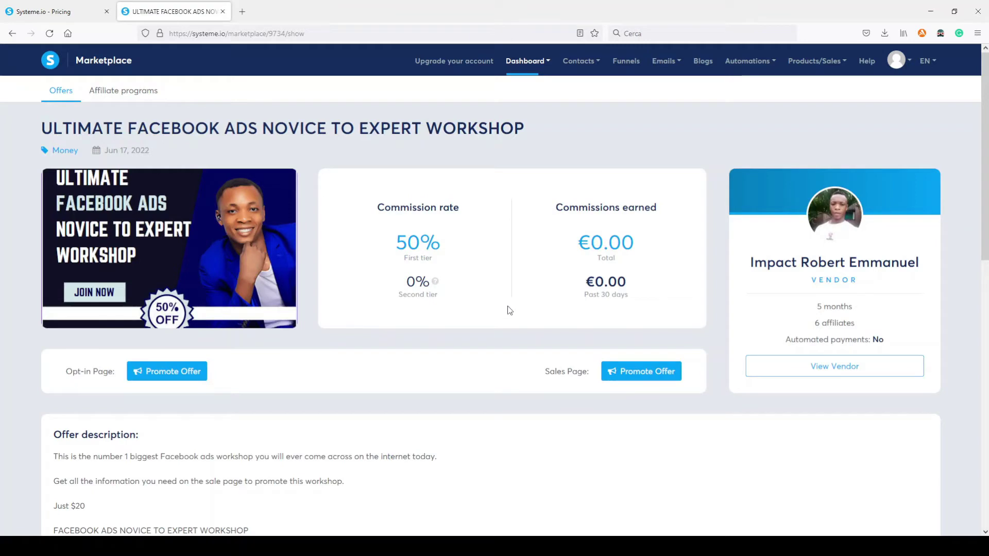
Read through the workshop offer's full description and return to its commission details.
scroll(510, 312, down, 3)
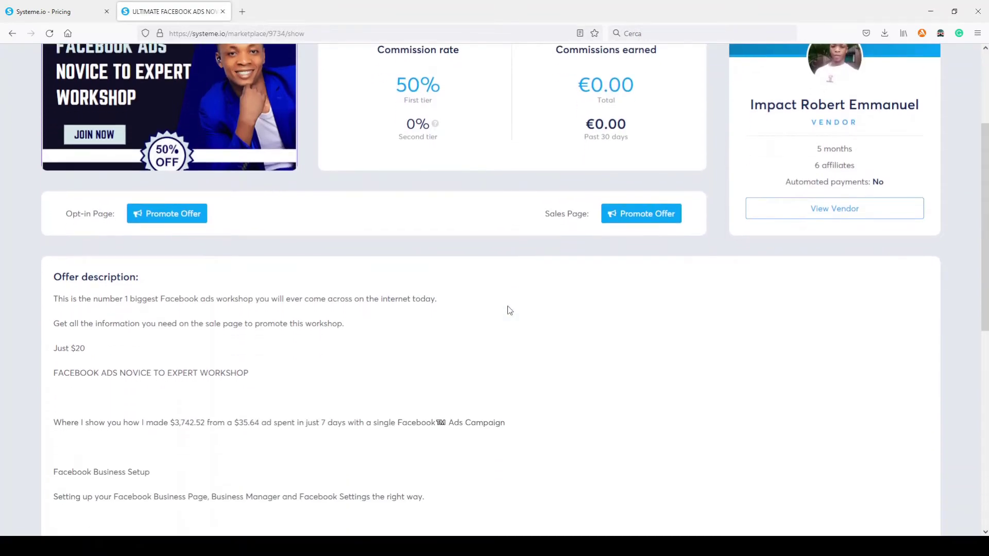
scroll(508, 310, down, 7)
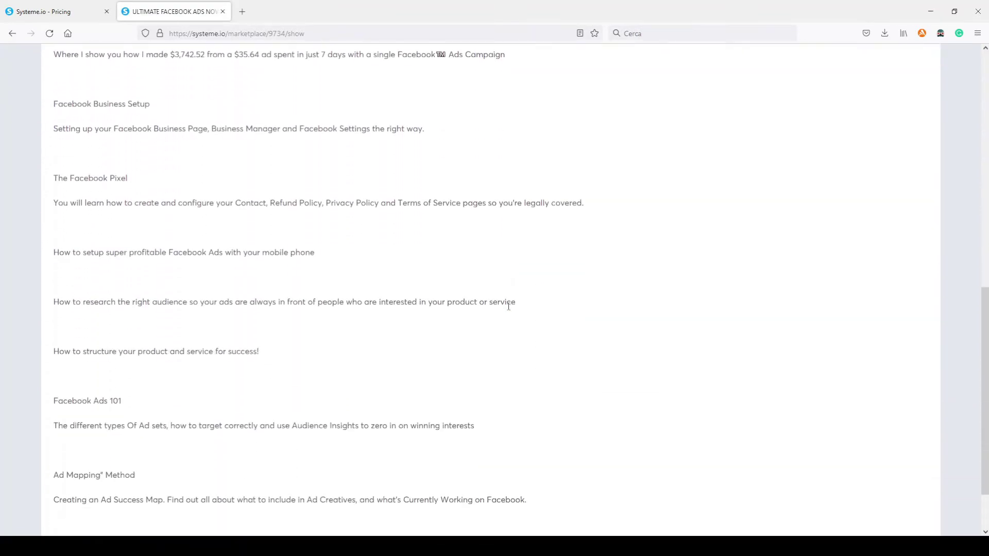
scroll(508, 309, down, 2)
scroll(508, 310, up, 10)
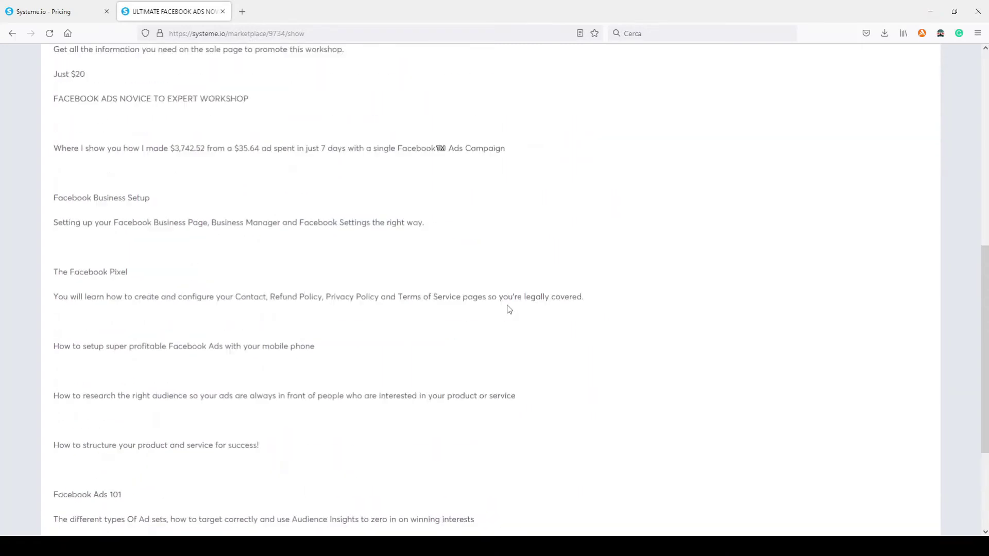
scroll(507, 298, up, 1)
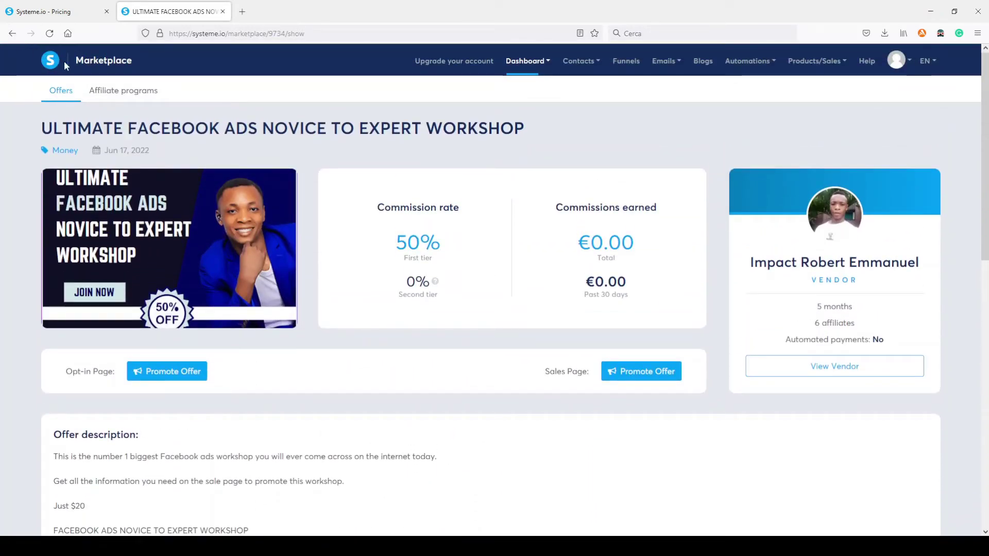
Go back to the Marketplace offers list and look through more of the listed offers.
click(13, 34)
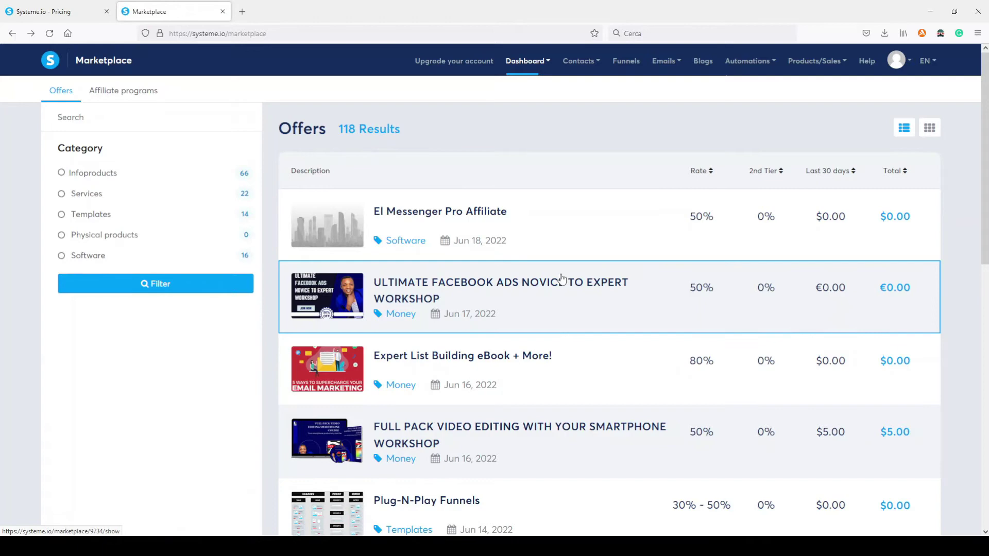
scroll(561, 278, down, 5)
scroll(561, 278, down, 4)
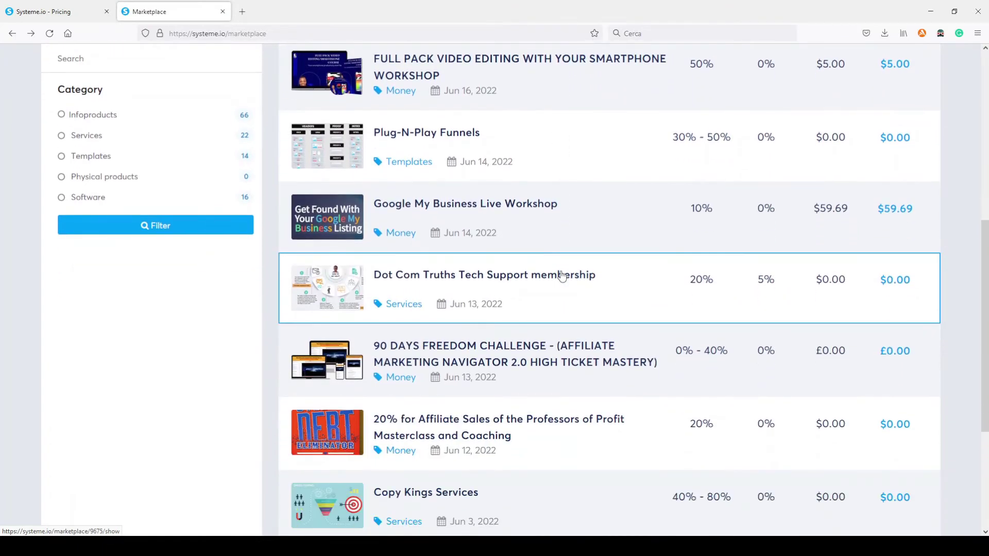
scroll(561, 276, up, 9)
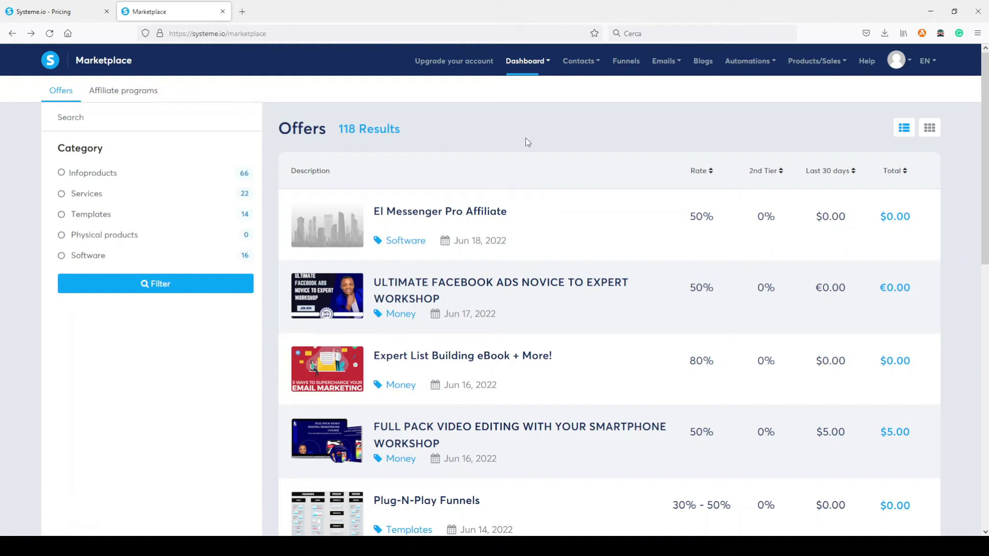
View the account's contact list, and open the Tags page to check its help information.
mouse_move(579, 66)
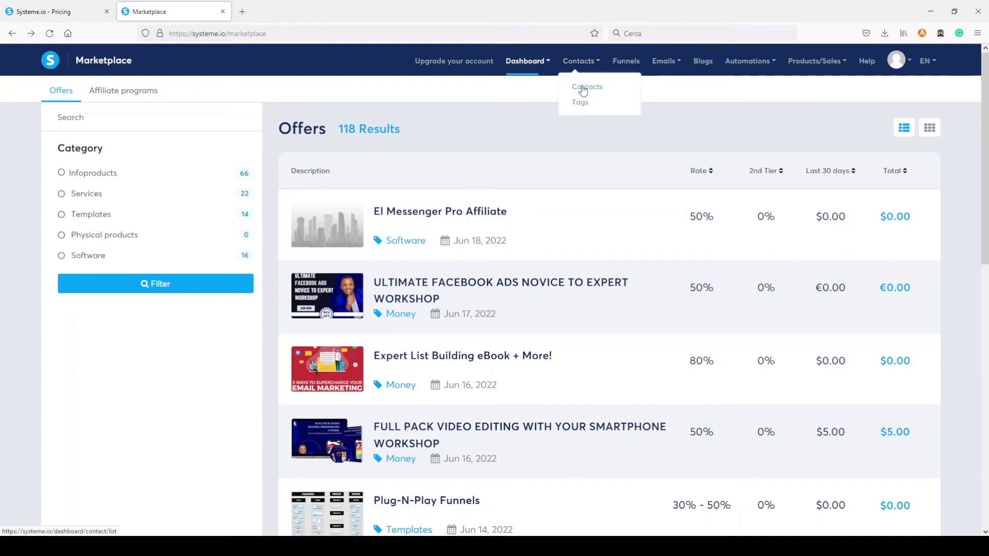
click(585, 86)
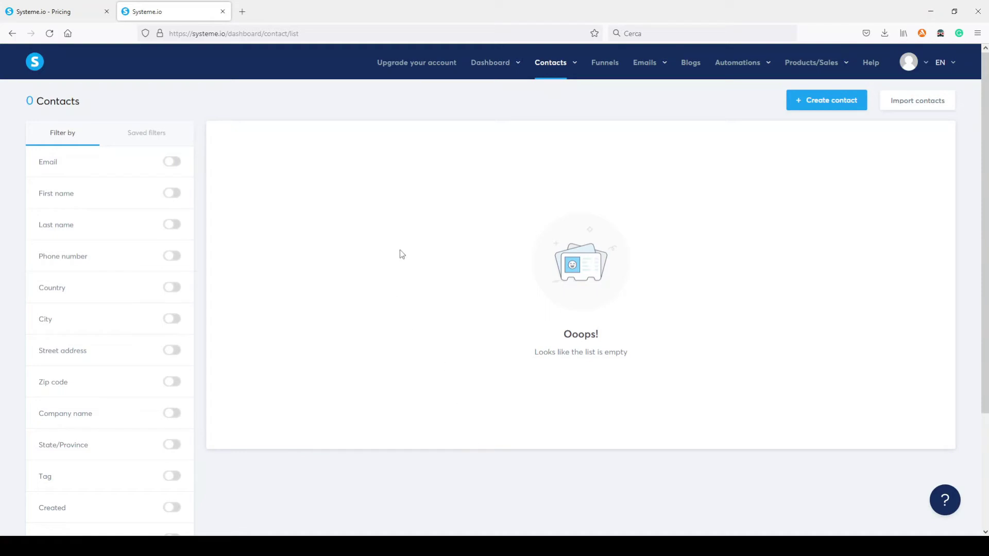
mouse_move(554, 68)
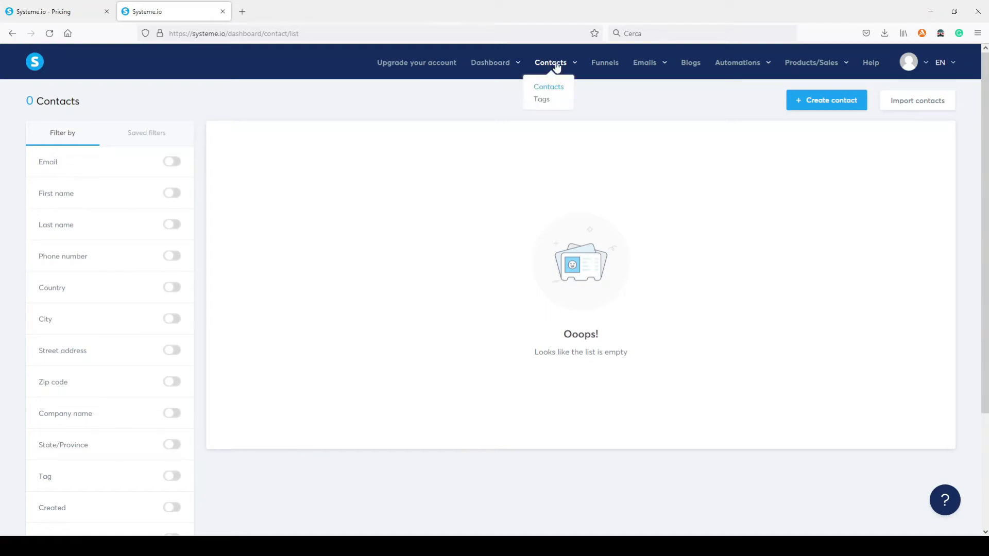
click(544, 101)
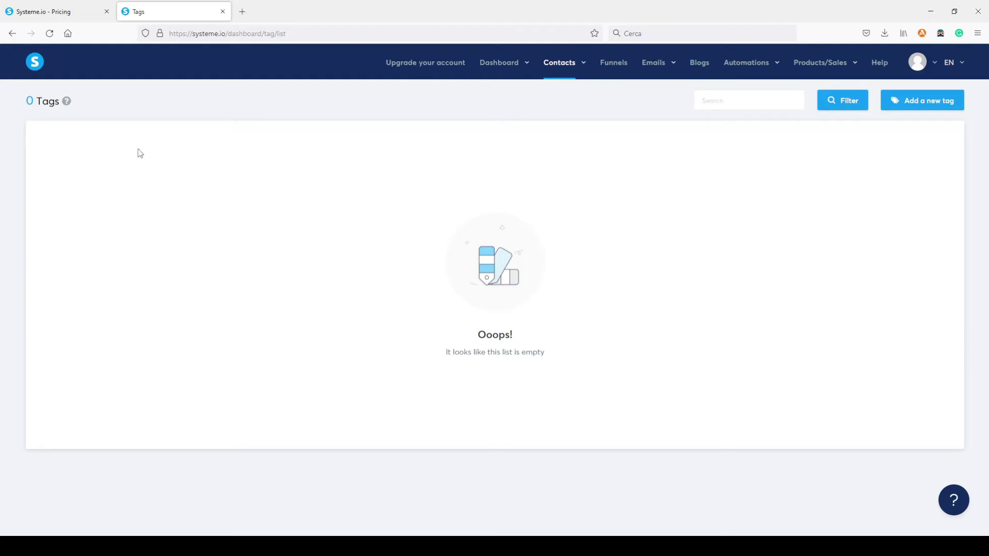
mouse_move(68, 102)
View the Funnels page, and open the Newsletters page of the email section.
click(617, 64)
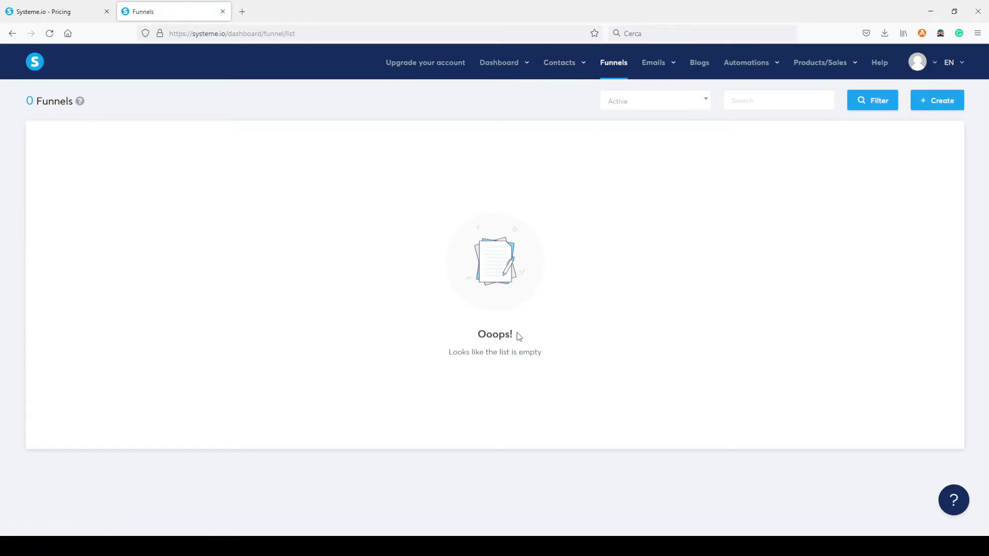
mouse_move(657, 65)
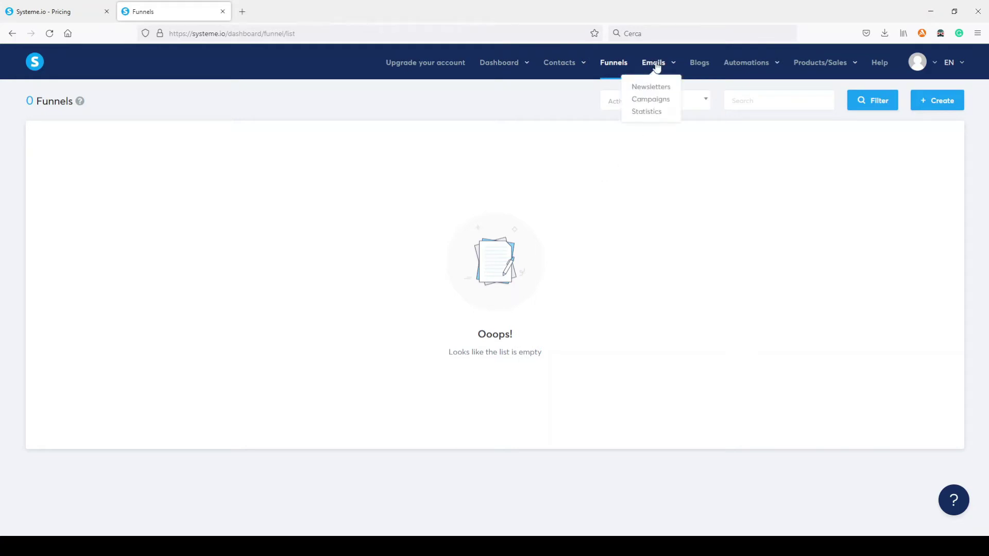
click(651, 88)
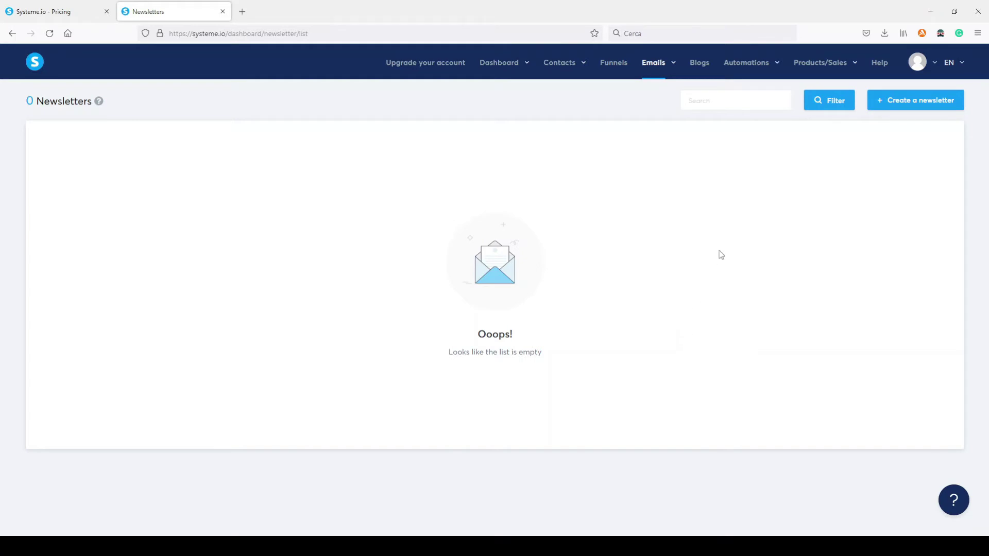
Examine the newsletter creation form with both the Classic editor and Visual editor options, and close it without creating anything.
click(910, 101)
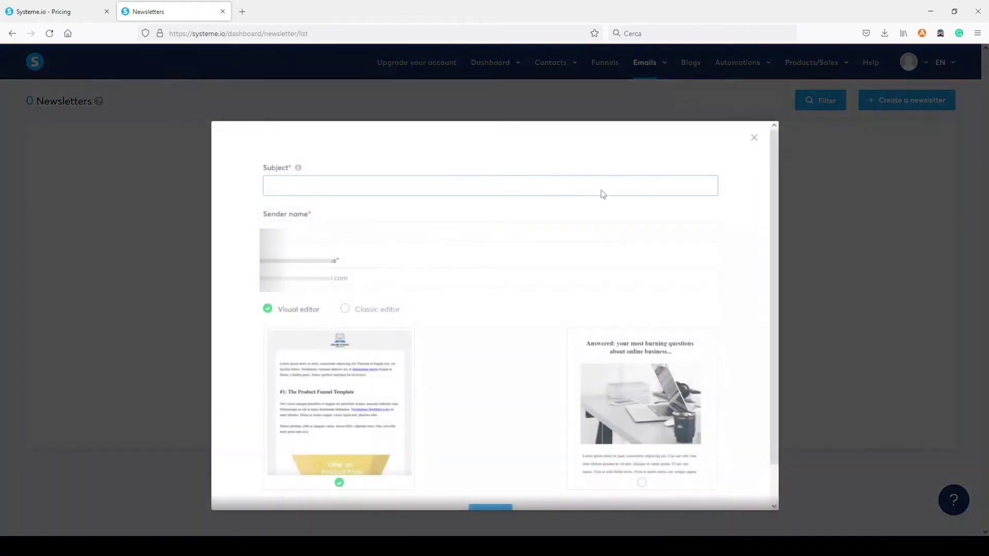
scroll(494, 368, down, 1)
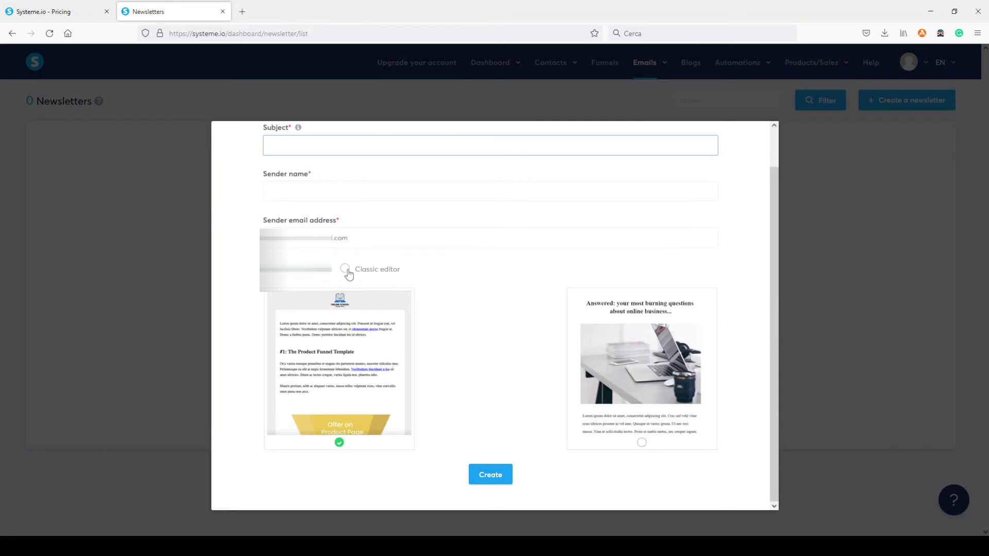
click(345, 269)
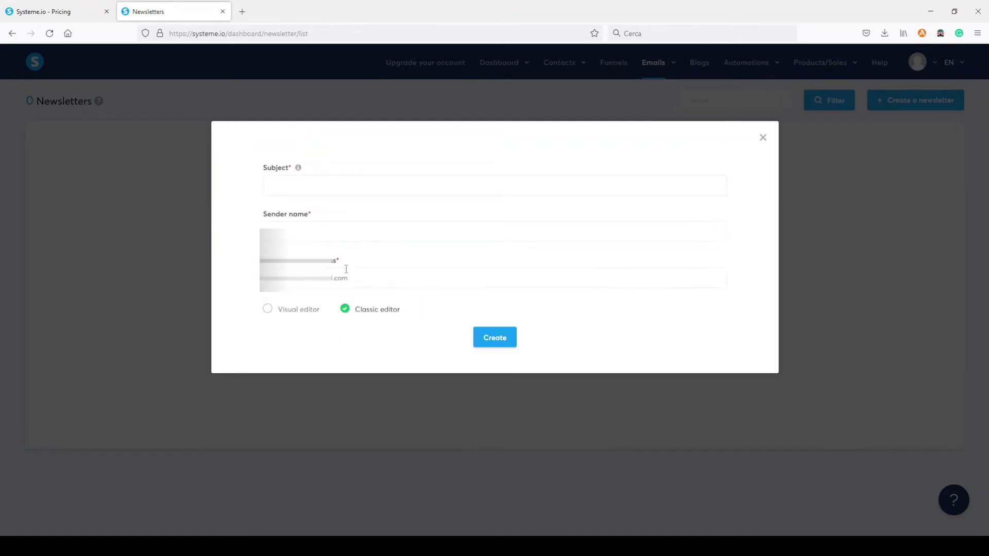
click(268, 309)
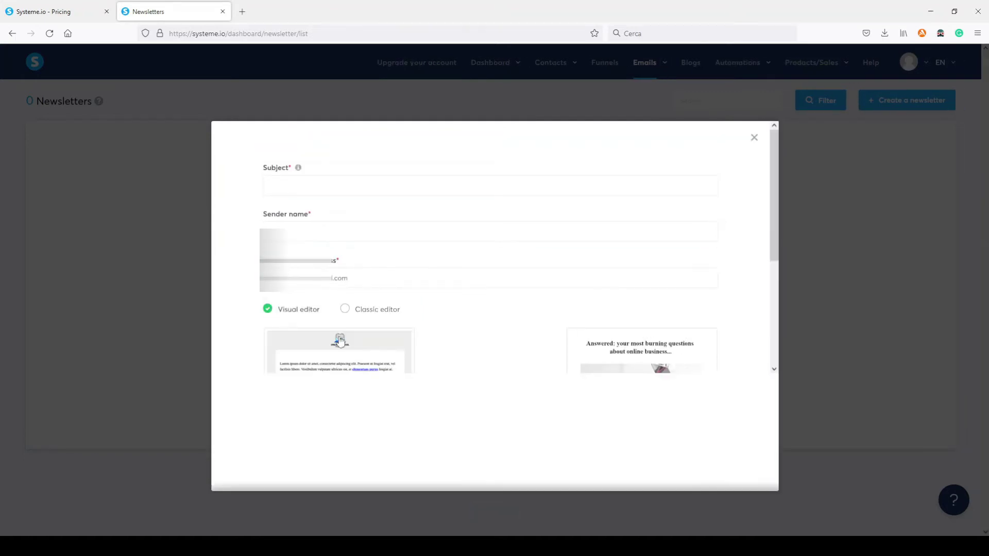
click(753, 137)
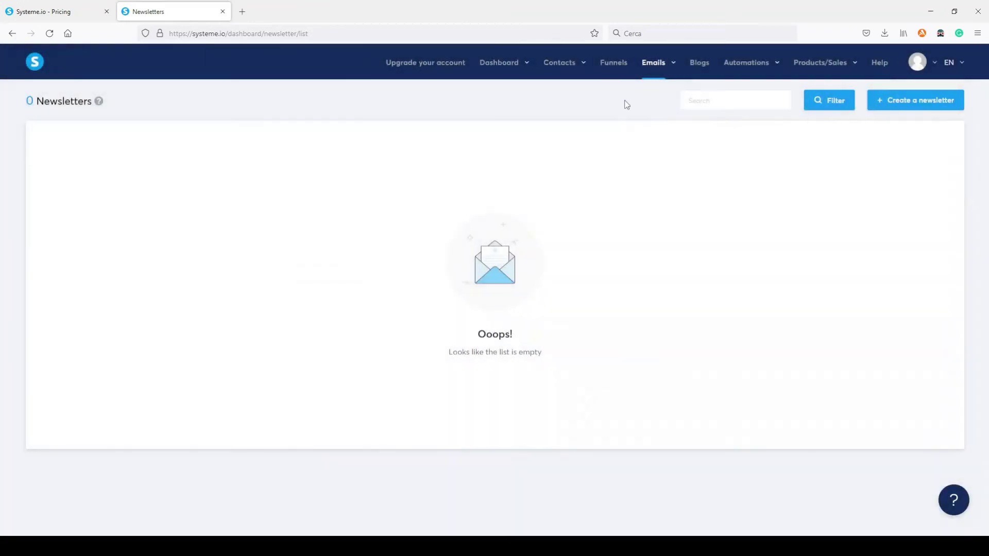
Open the email Campaigns page and view the campaign creation form, closing it without saving.
click(648, 101)
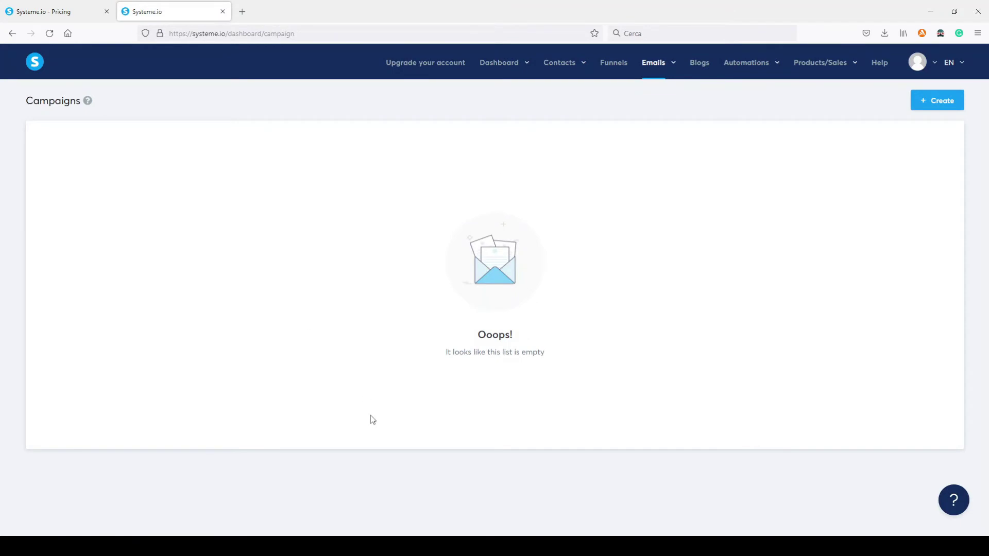
mouse_move(657, 64)
click(918, 103)
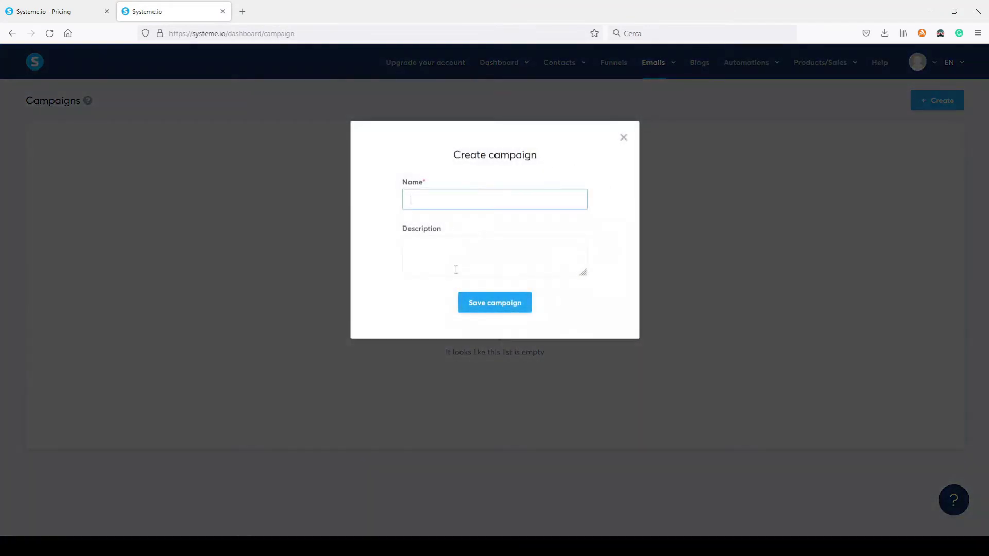
click(624, 140)
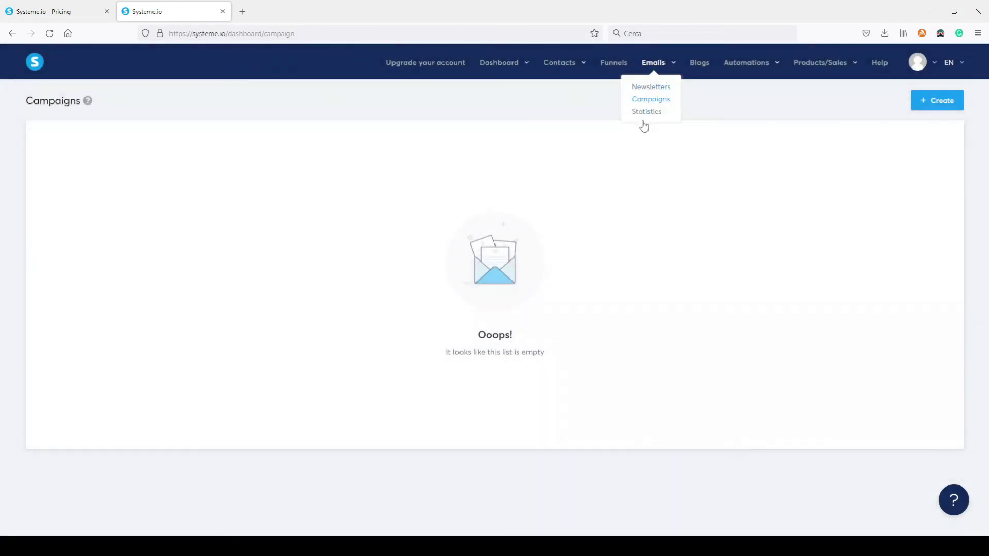
View the email Statistics charts, and open the Blogs page.
mouse_move(658, 64)
click(646, 114)
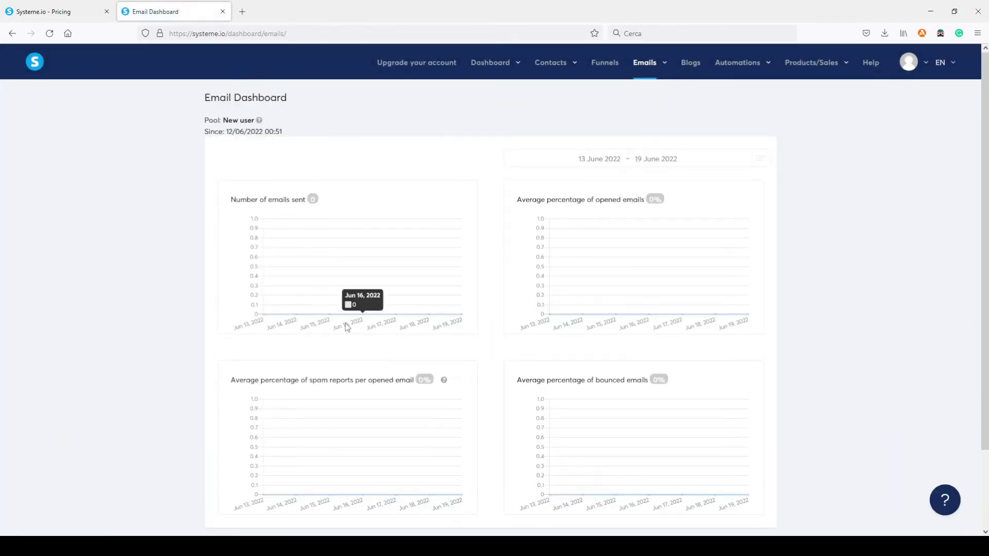
click(690, 64)
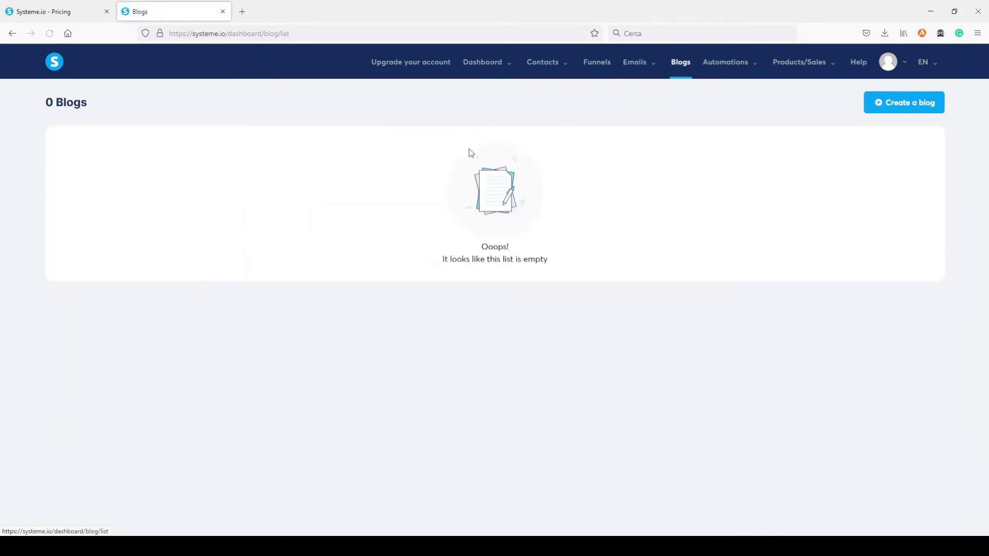
Open the form for creating a new blog and look through all its available templates.
click(879, 101)
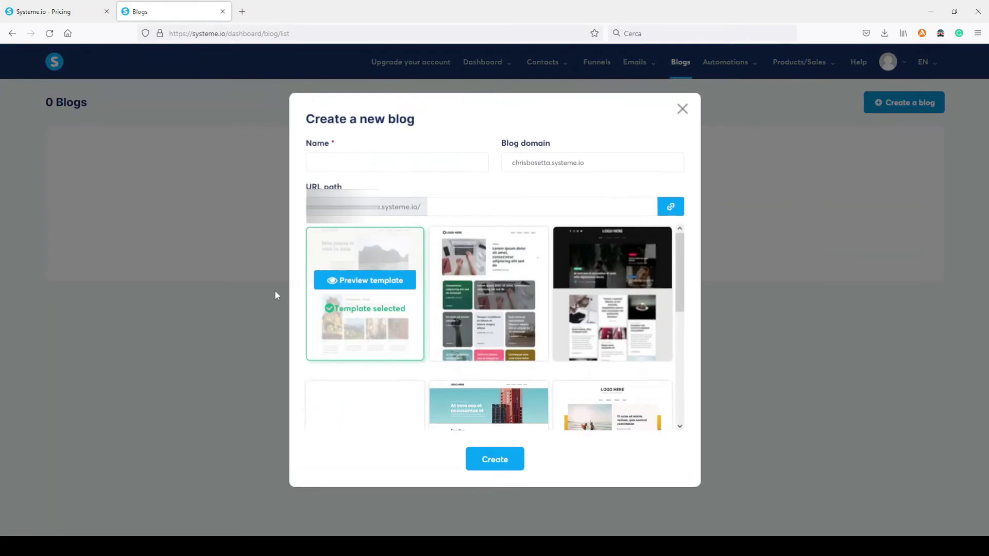
scroll(468, 264, down, 6)
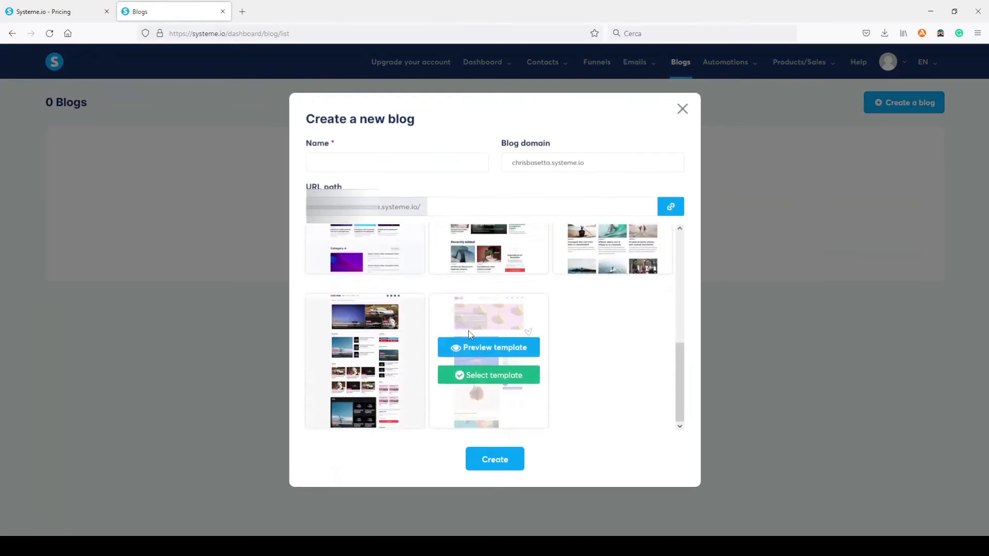
scroll(404, 331, up, 6)
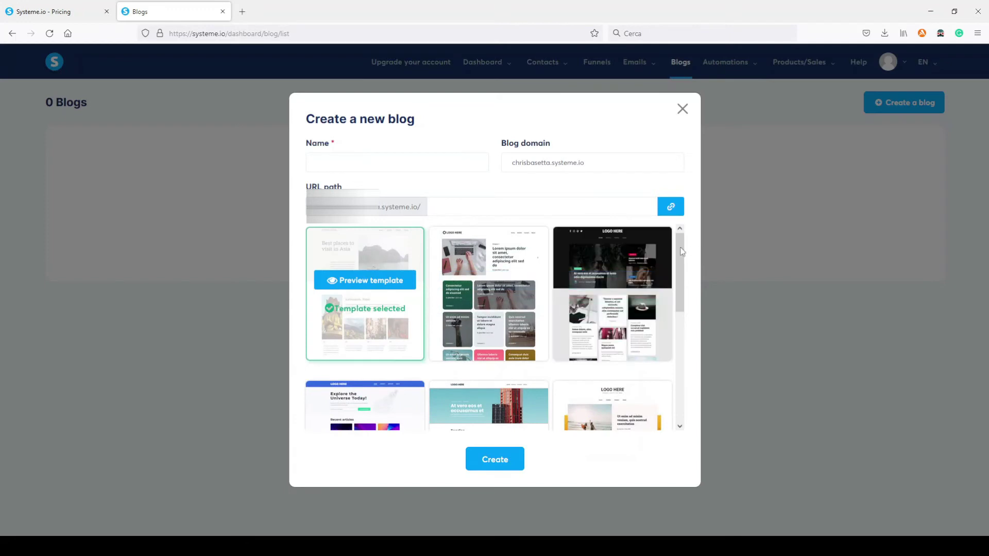
Preview the dark-header blog template in the first row and look through its home page.
mouse_move(582, 281)
click(619, 284)
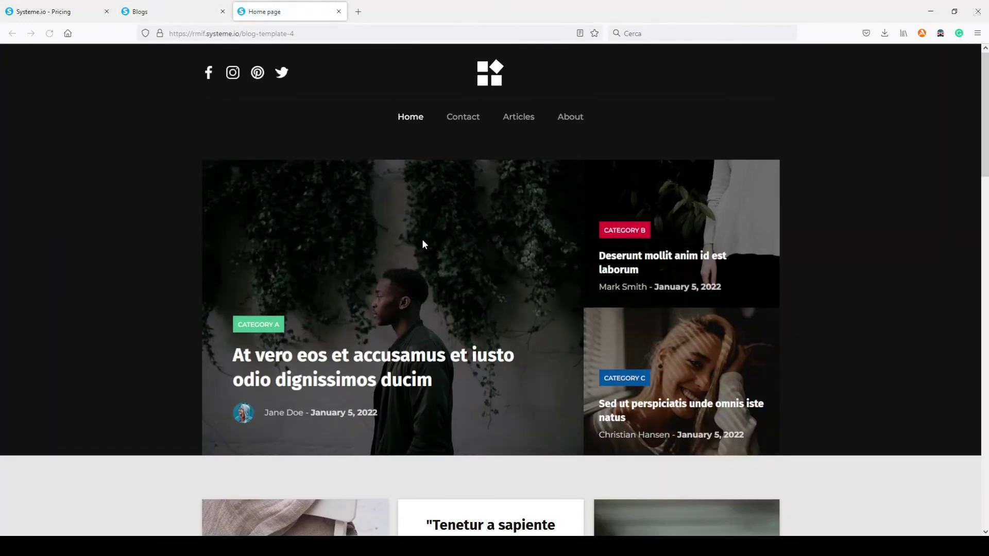
scroll(428, 235, down, 8)
scroll(431, 229, down, 2)
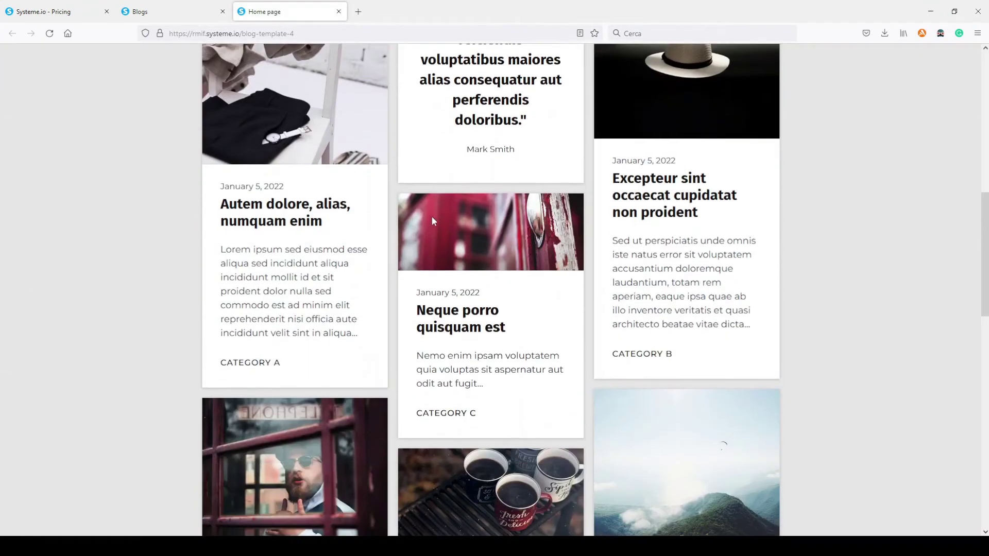
scroll(628, 321, down, 12)
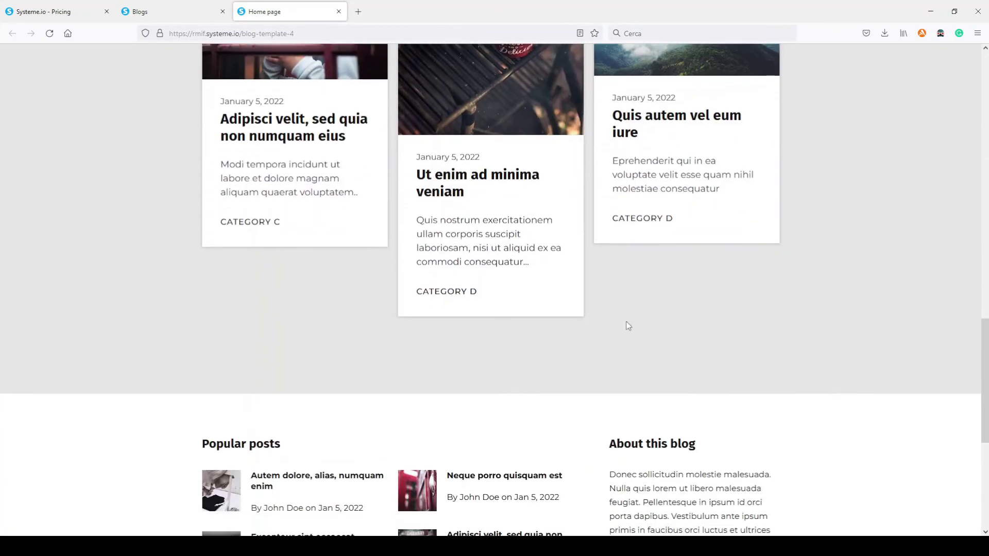
Return to the start of the blog template's home page, close its preview, and dismiss the blog creation form without saving.
scroll(625, 322, up, 20)
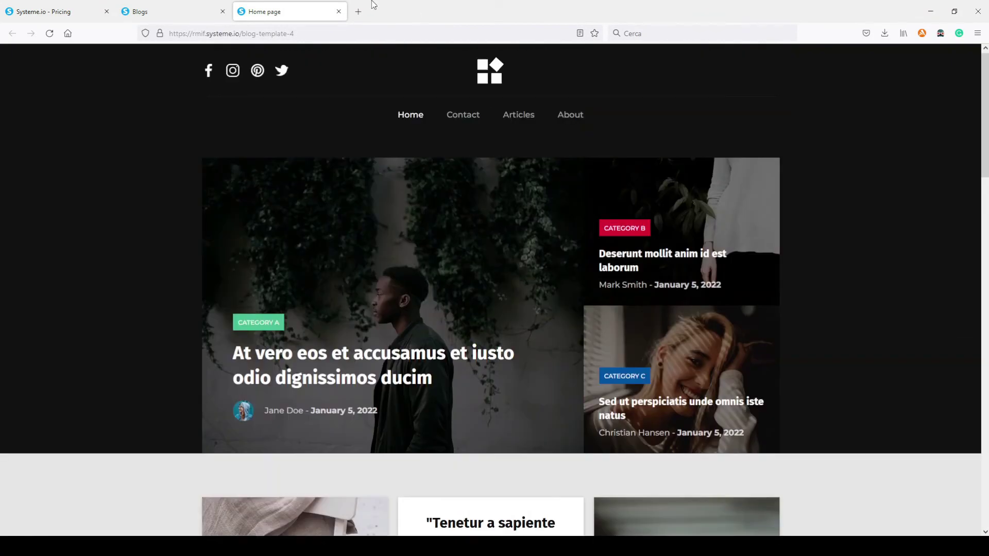
click(190, 11)
click(293, 11)
click(343, 16)
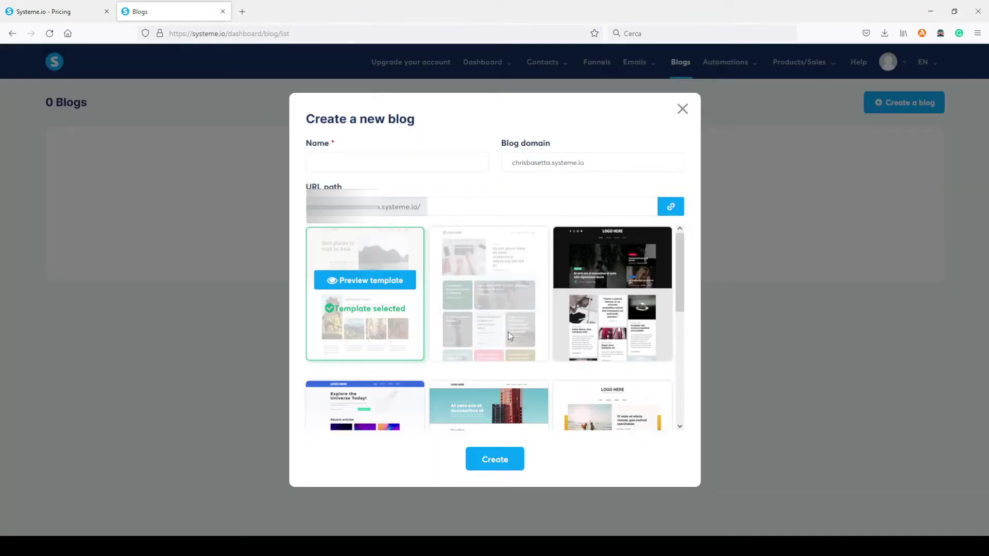
click(682, 109)
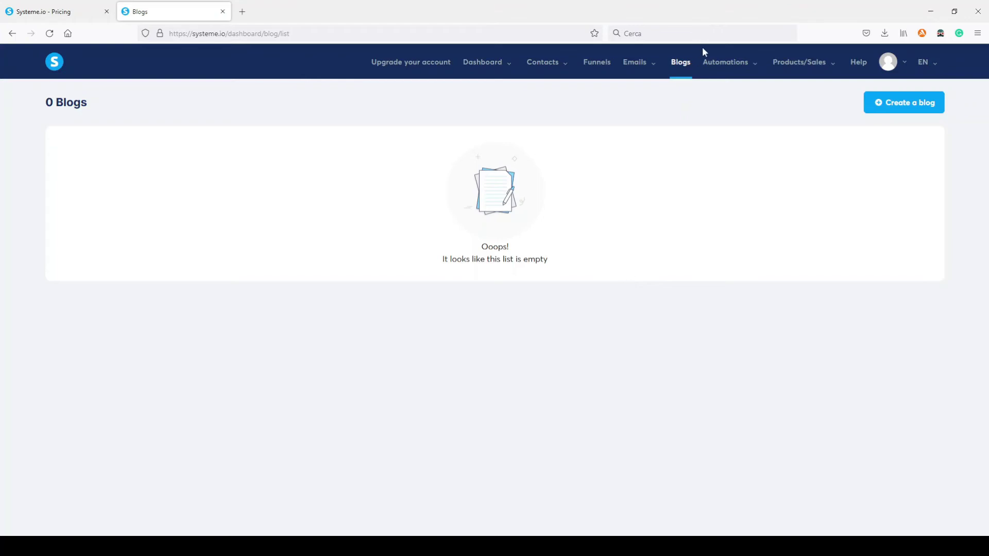
Open the automation rules page and look through all available trigger types in the filter.
click(721, 91)
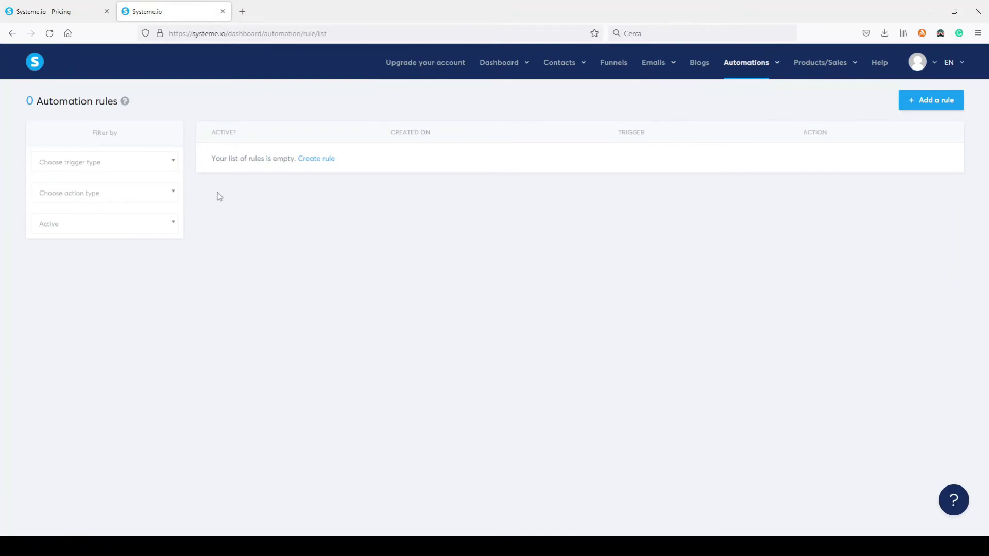
click(120, 164)
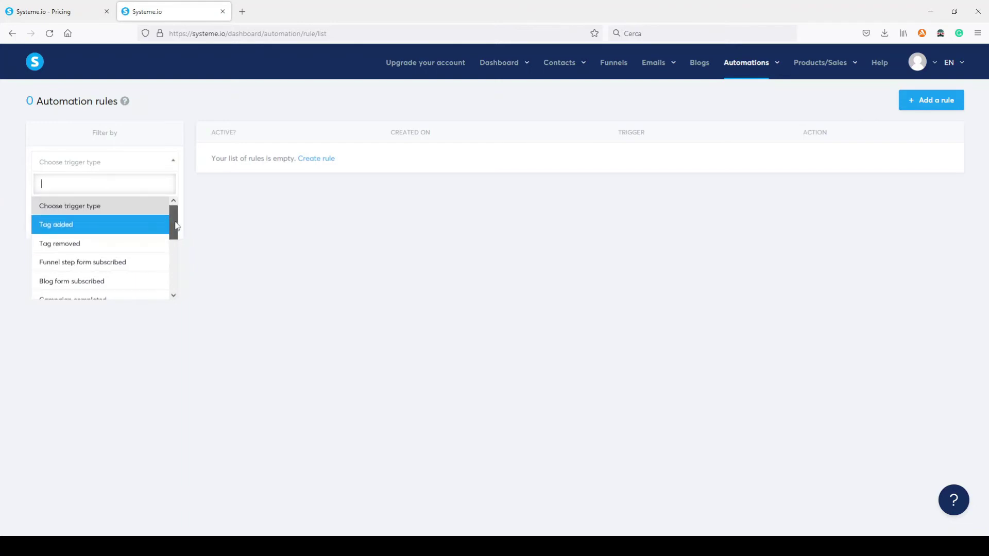
scroll(176, 225, down, 3)
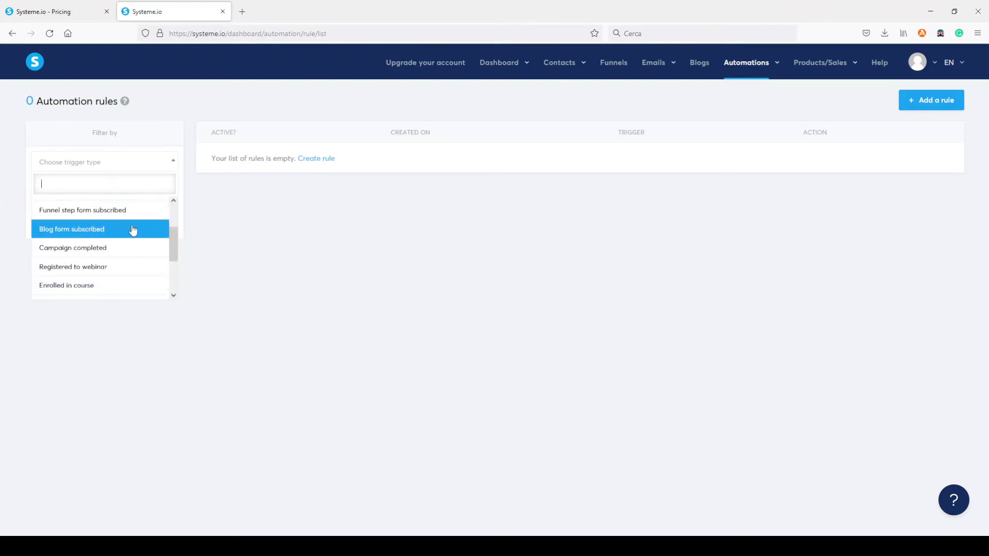
scroll(128, 249, down, 3)
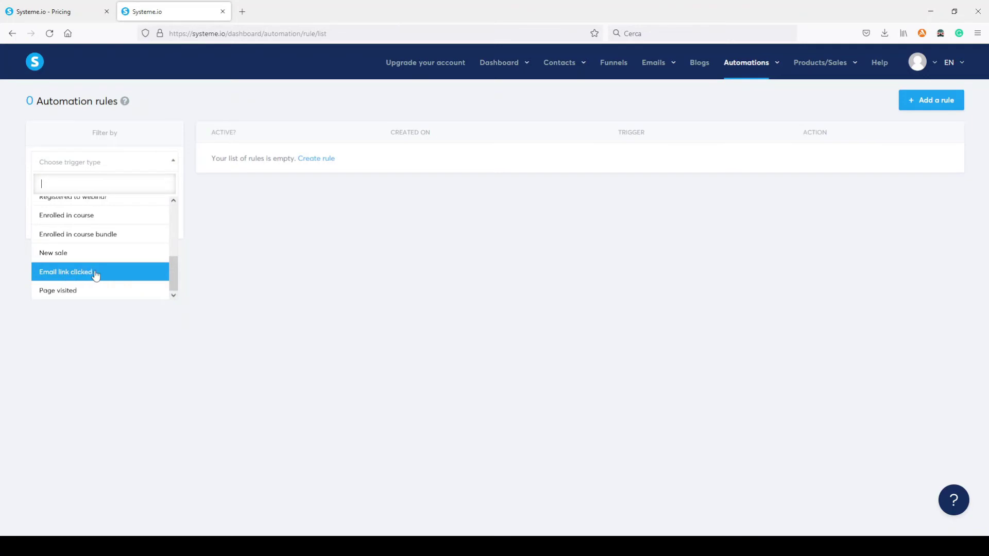
click(289, 236)
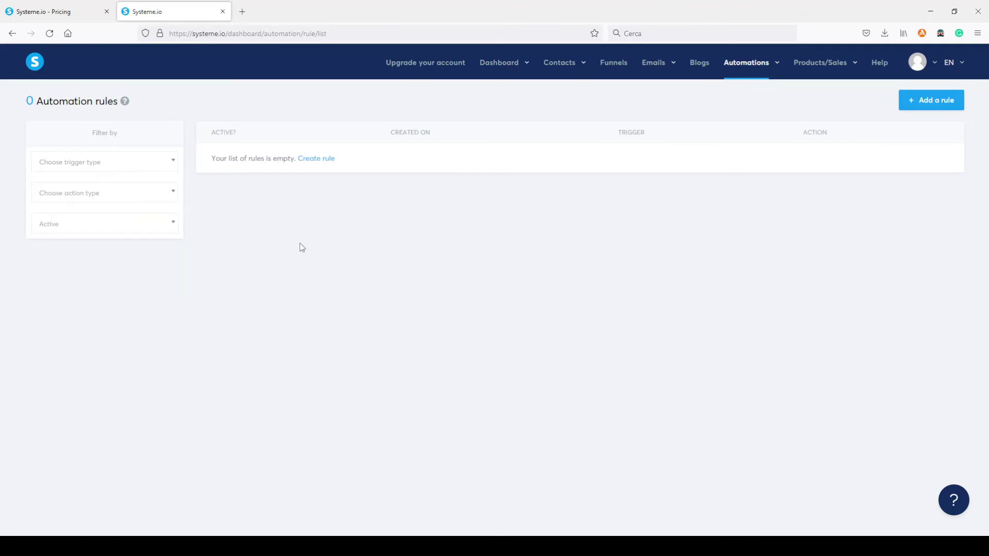
Look through the available action types for filtering automation rules, and open the Workflows page.
click(120, 198)
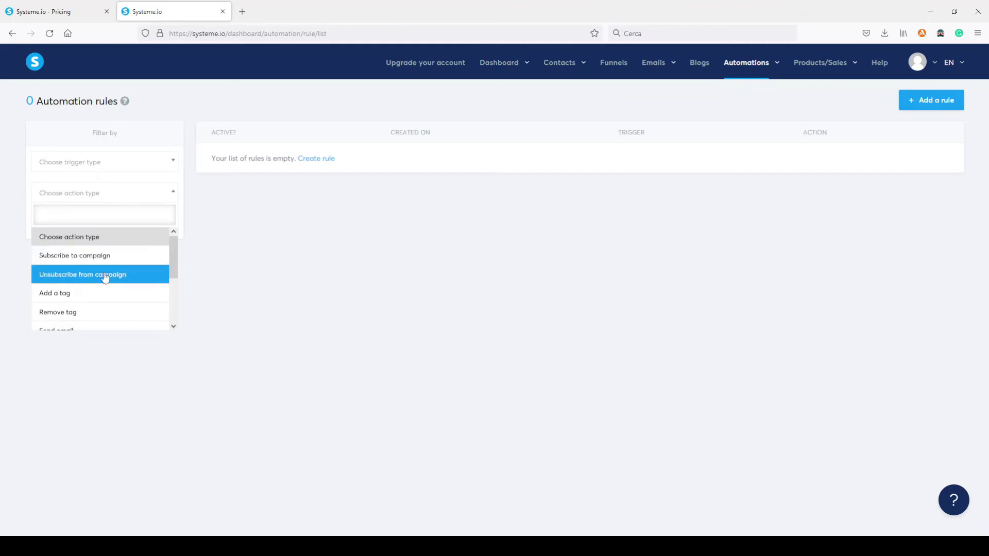
drag(174, 270, 174, 322)
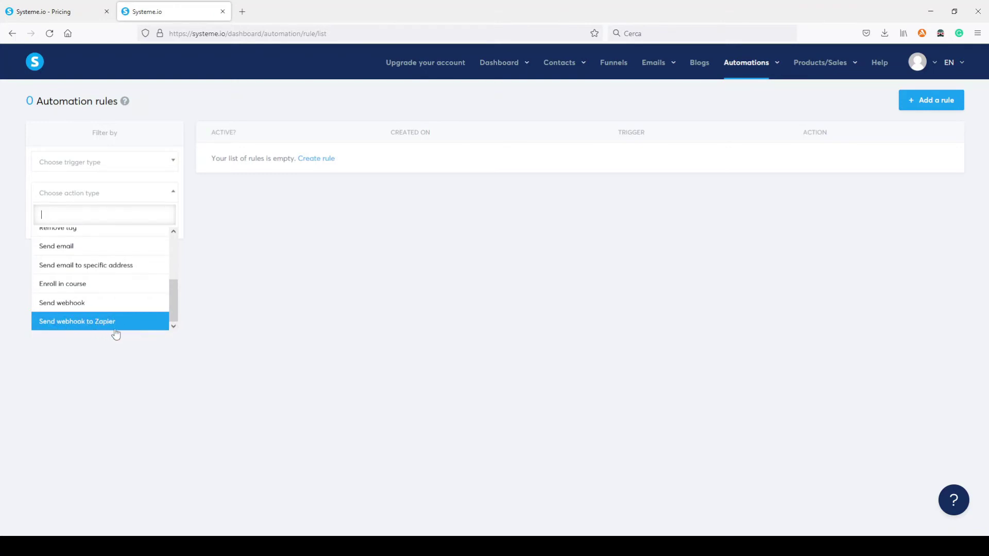
click(320, 309)
mouse_move(746, 73)
click(740, 101)
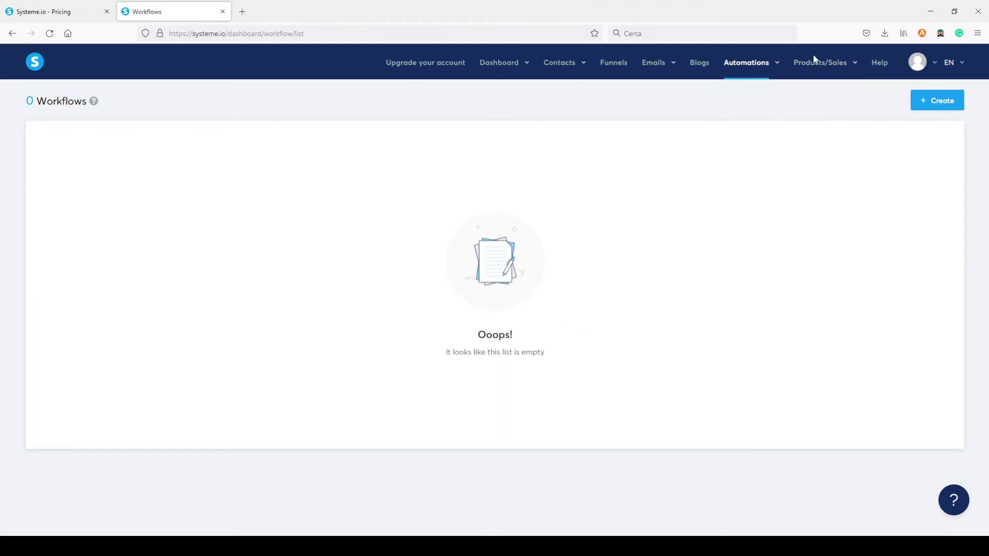
View the Physical products, Coupons and Orders pages of the Products/Sales section.
mouse_move(824, 65)
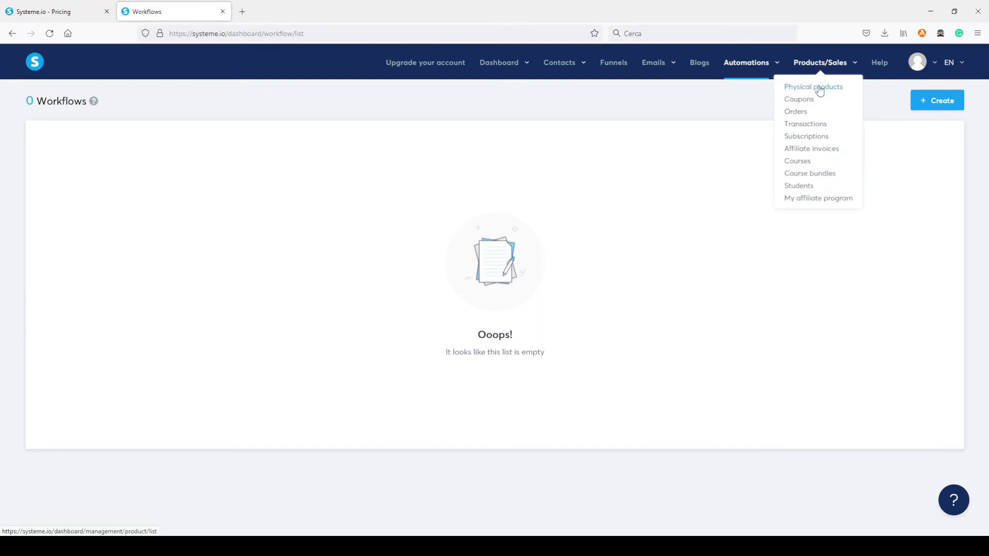
click(819, 89)
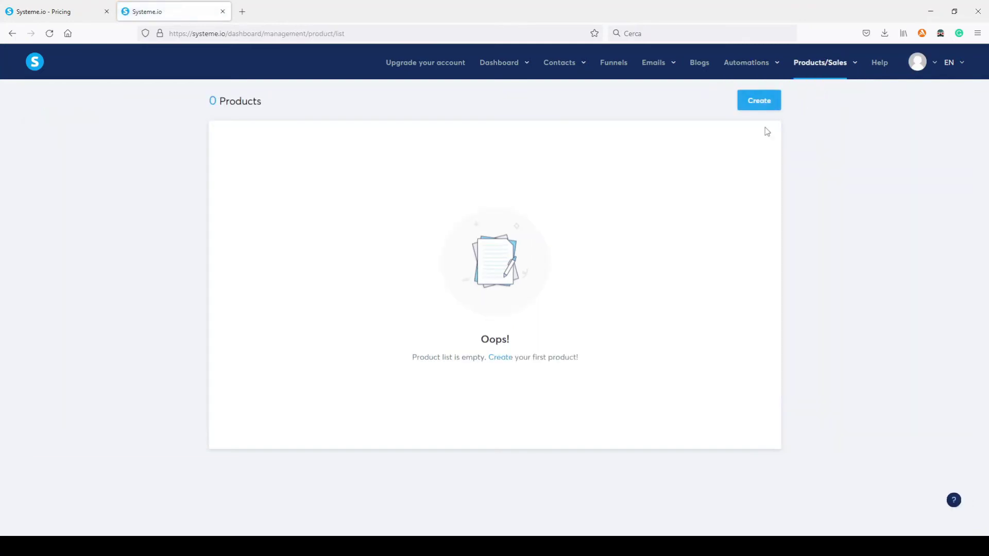
mouse_move(822, 68)
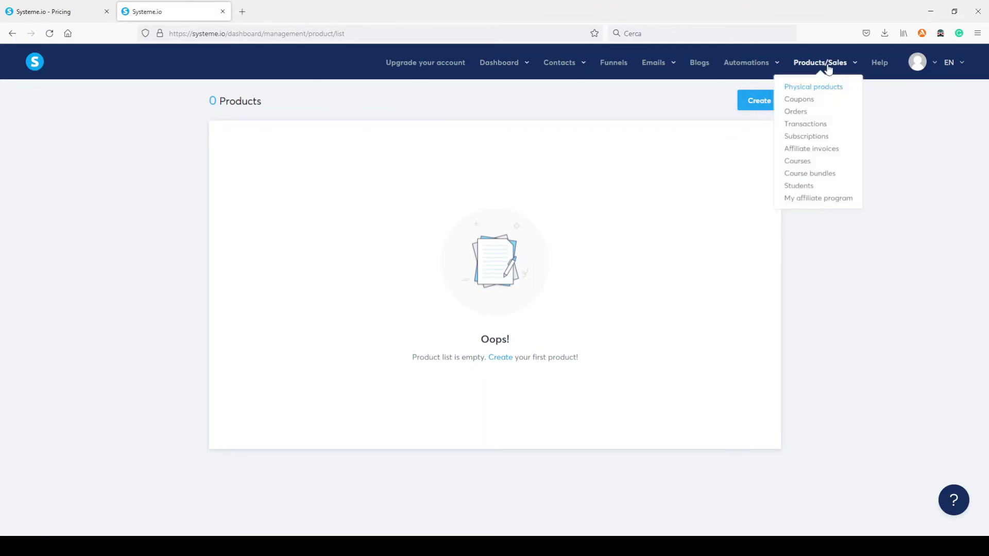
click(800, 100)
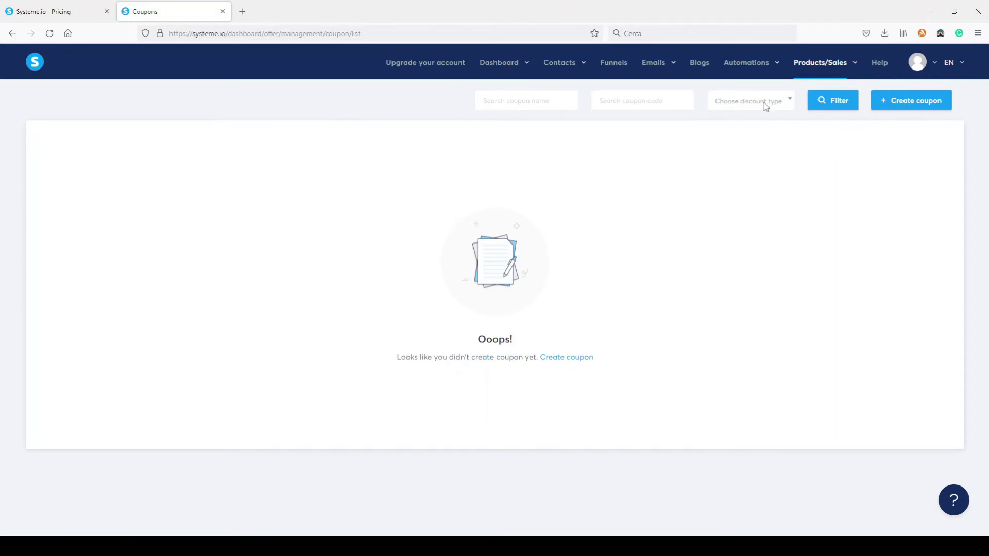
mouse_move(810, 66)
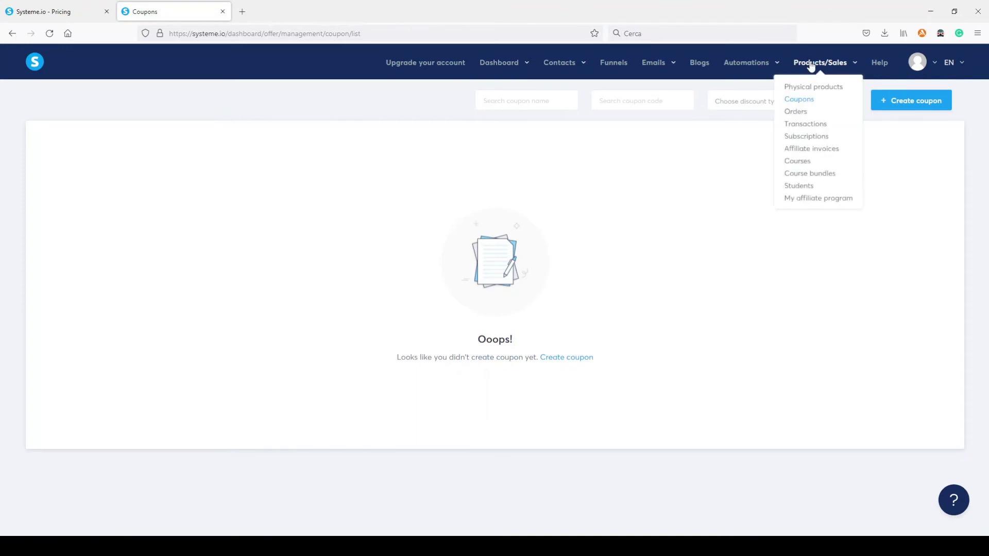
click(795, 112)
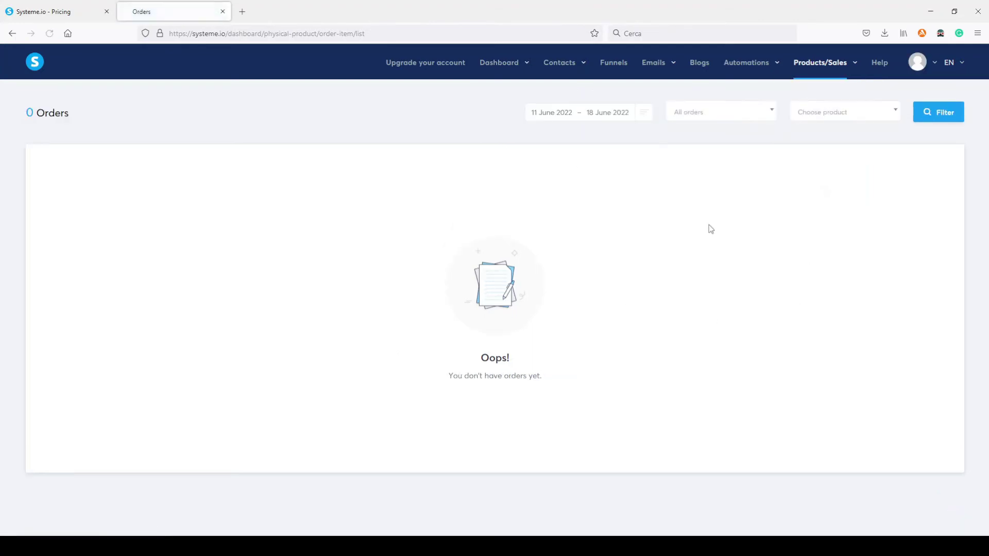
View the Transactions, Subscriptions and Affiliate invoices pages of the Products/Sales section.
mouse_move(835, 60)
click(813, 126)
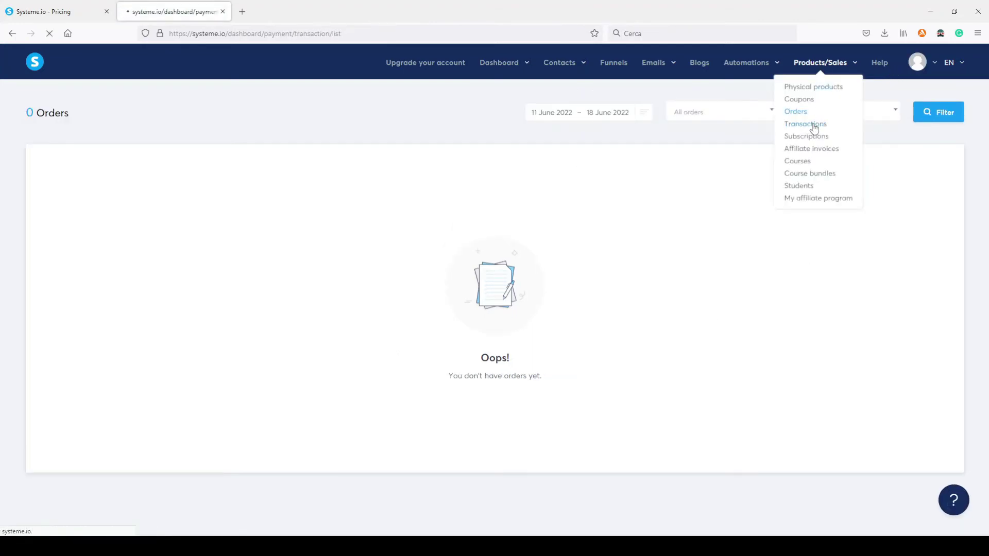
click(806, 136)
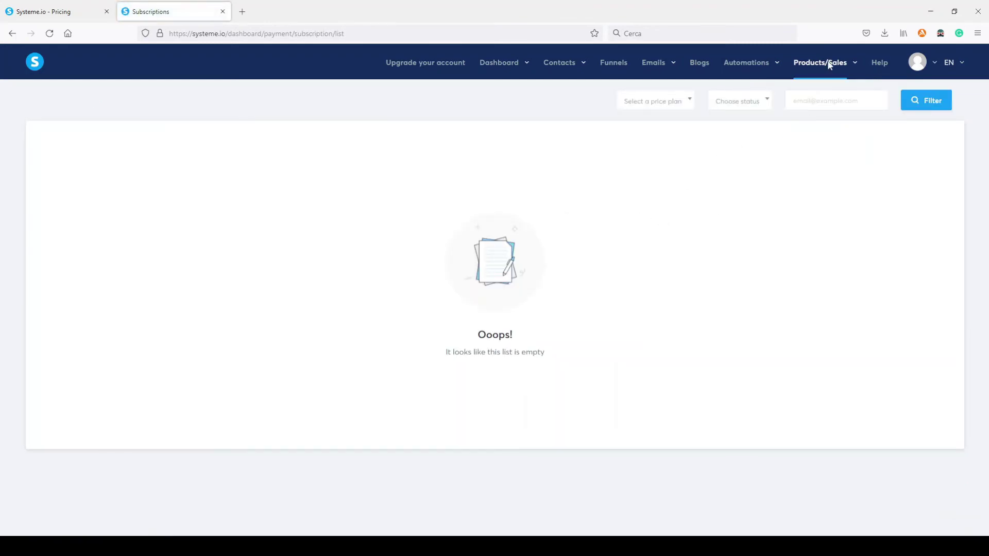
mouse_move(821, 65)
click(813, 151)
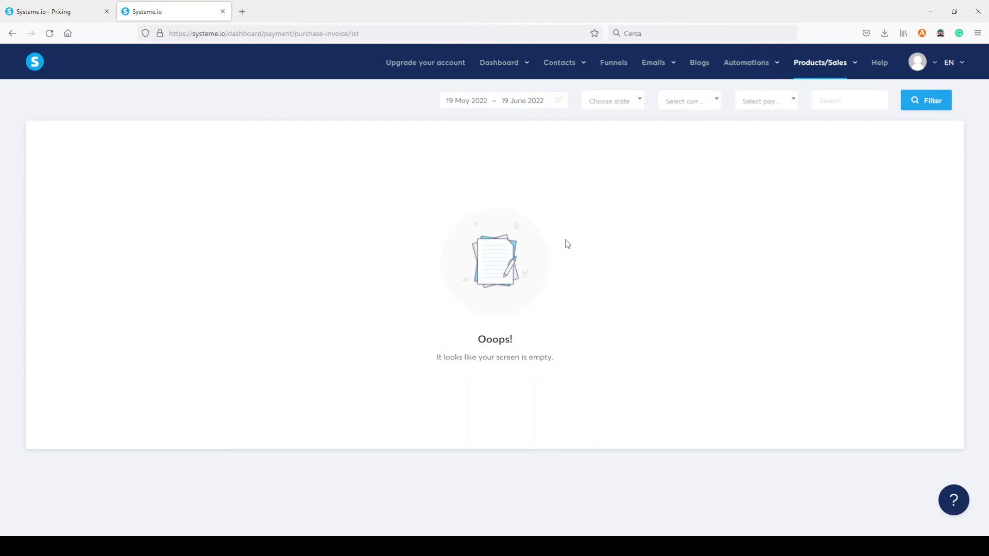
Open the Courses page and view the new course form, checking its Theme options.
mouse_move(826, 62)
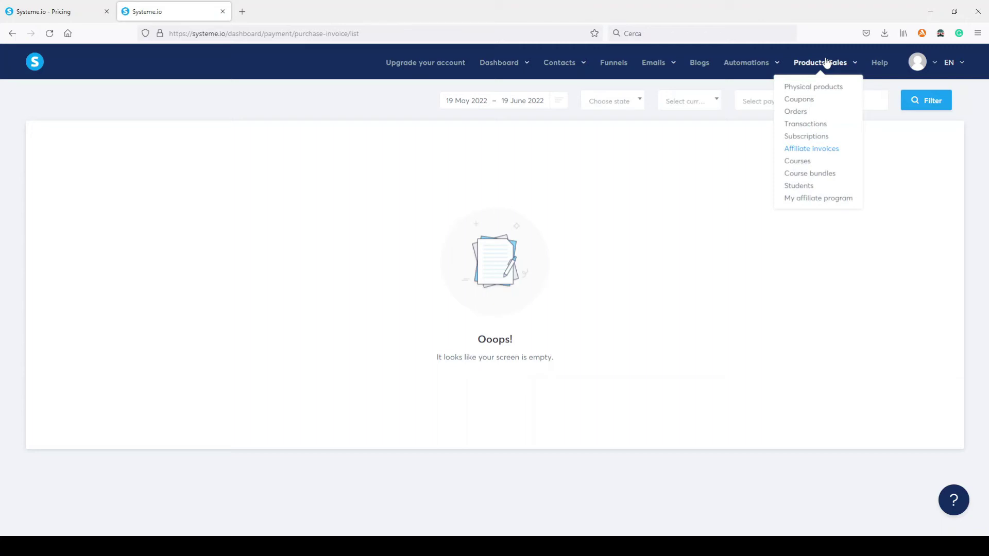
click(798, 162)
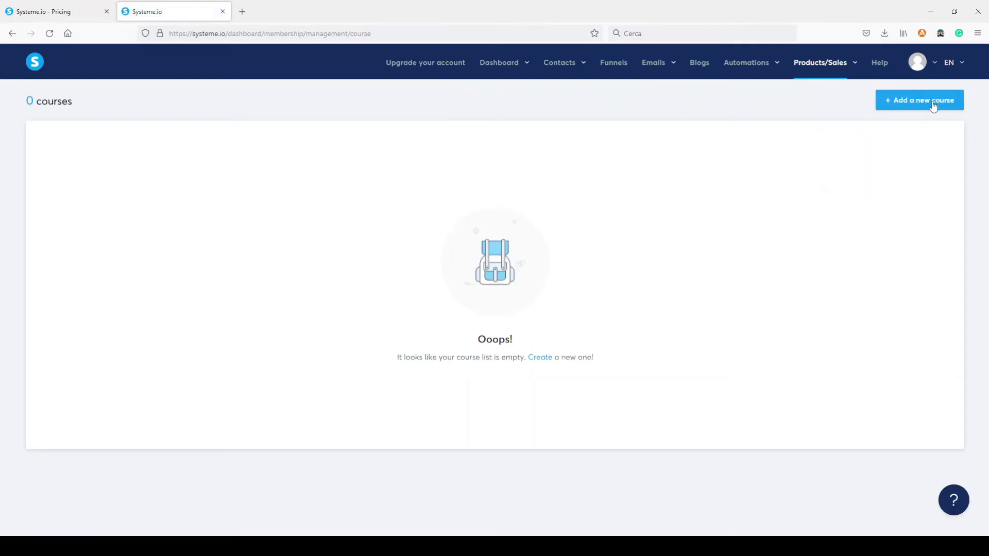
click(918, 101)
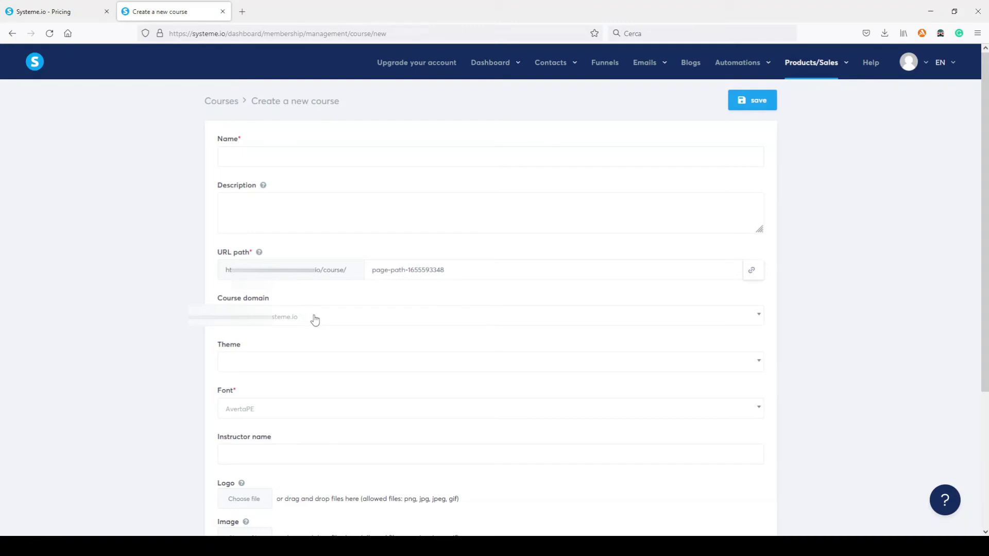
click(250, 364)
click(252, 366)
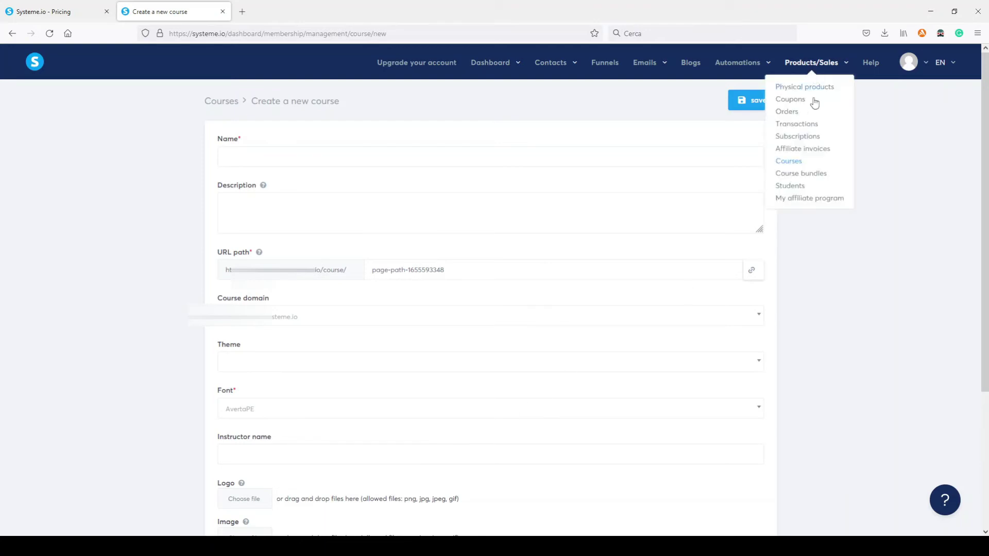
Leave the new course form unsaved and view the Course bundles and Students pages.
click(810, 175)
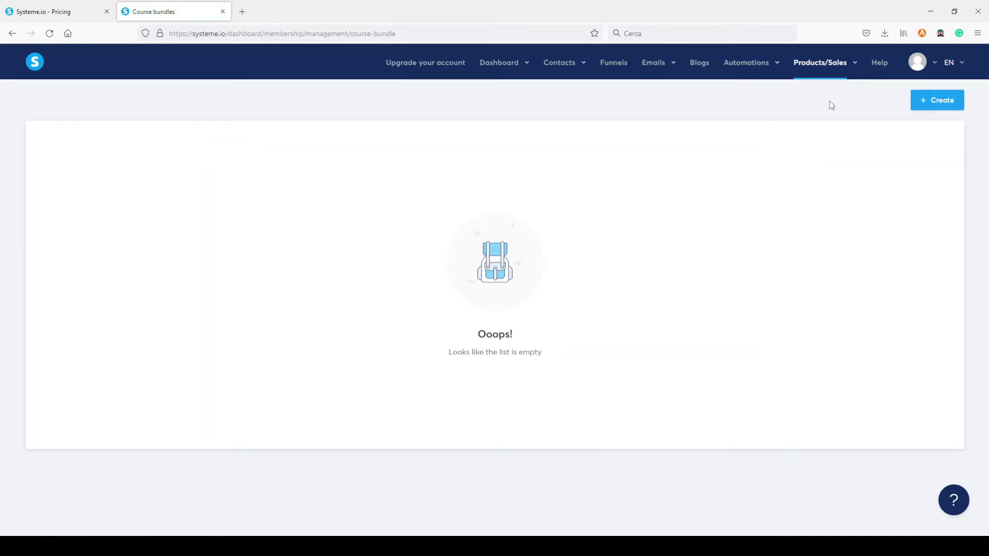
mouse_move(820, 66)
click(807, 187)
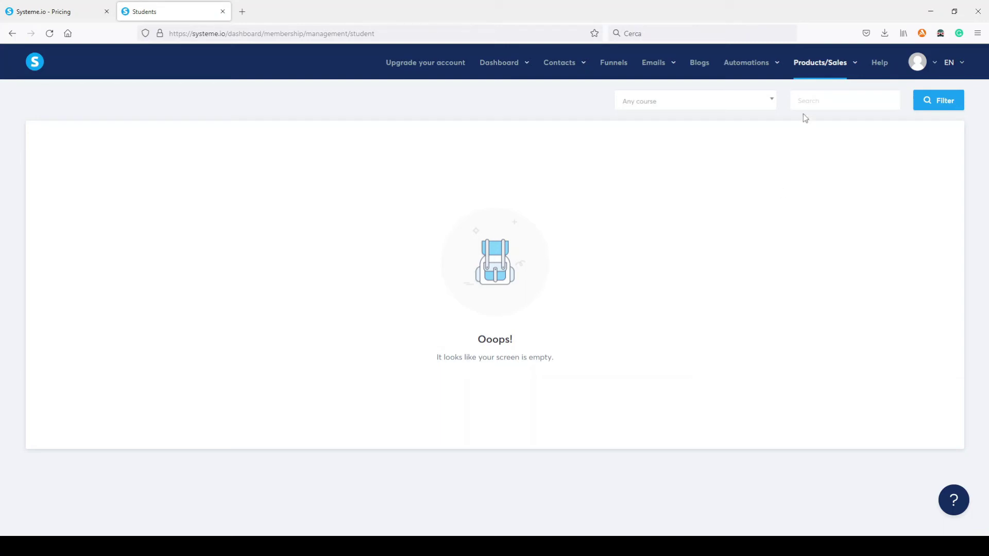
Open the account's own affiliate program dashboard and view the affiliate program settings.
mouse_move(826, 62)
click(808, 199)
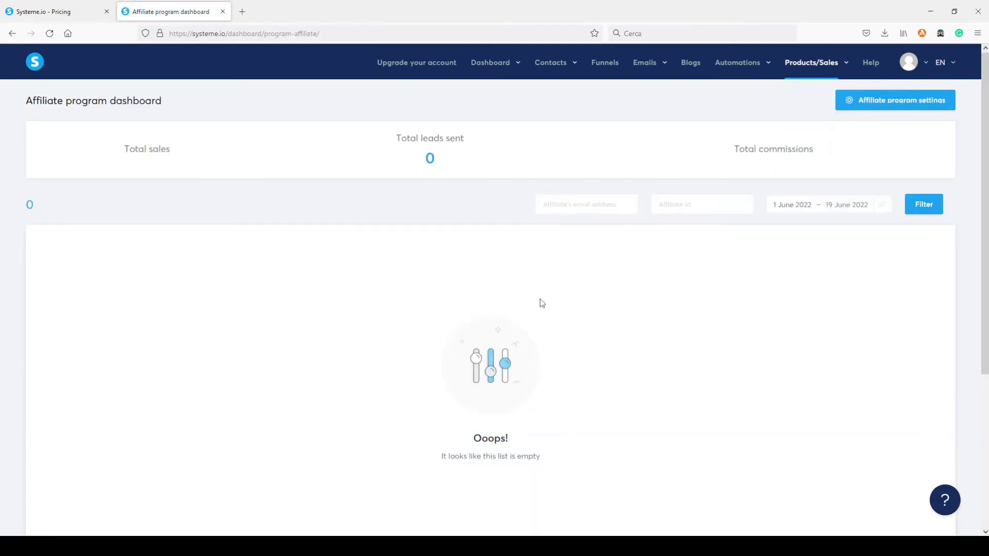
click(896, 101)
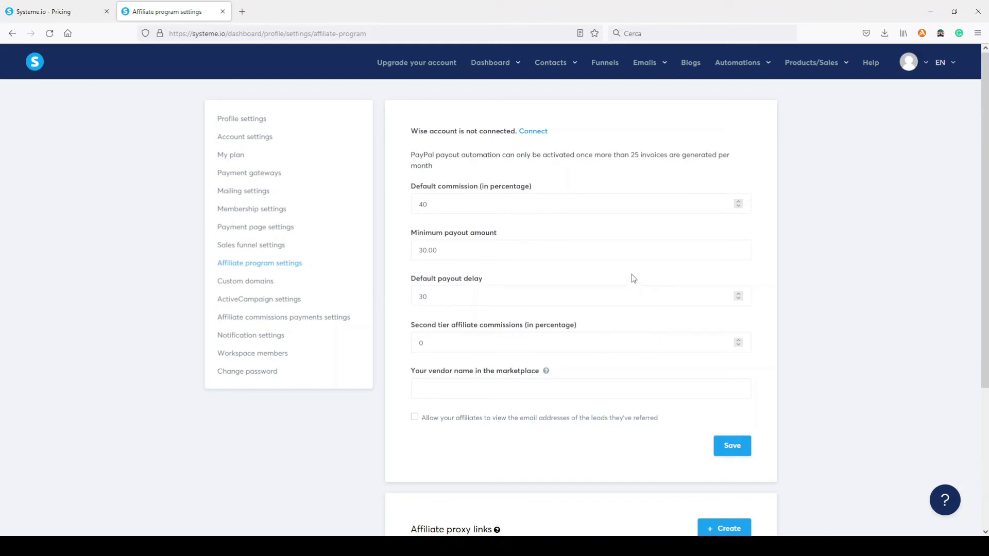
View the Help page's support options and return to the account, opening the form for creating a new funnel.
click(870, 63)
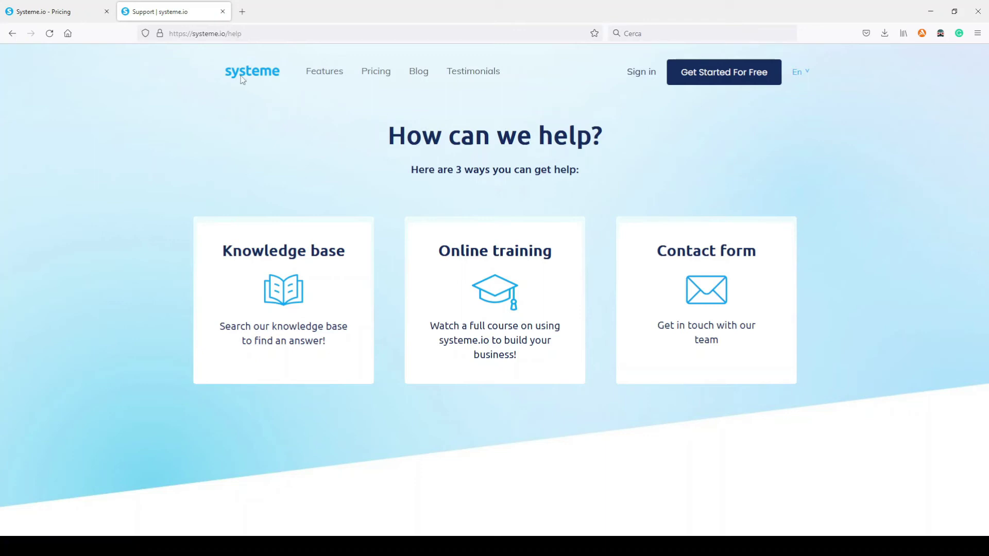
click(10, 34)
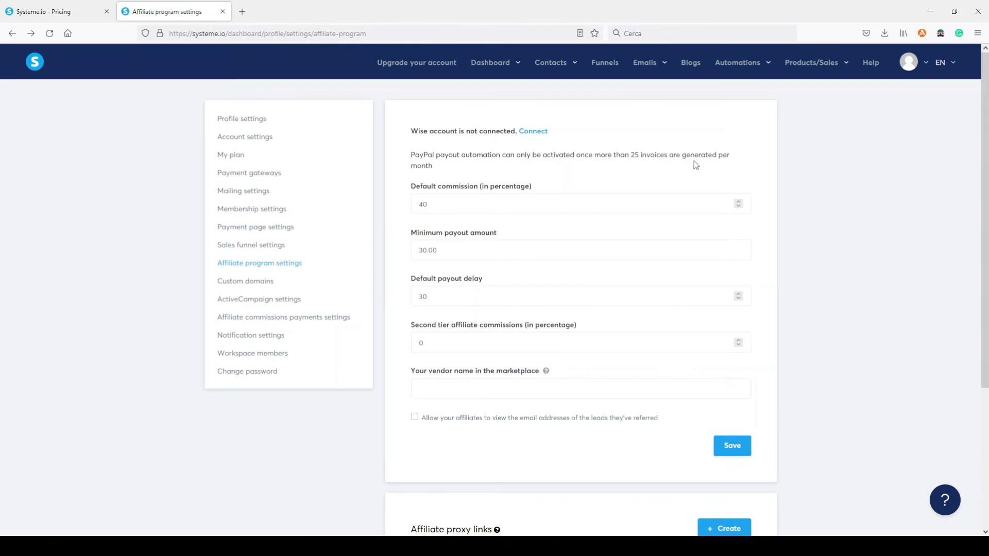
click(604, 64)
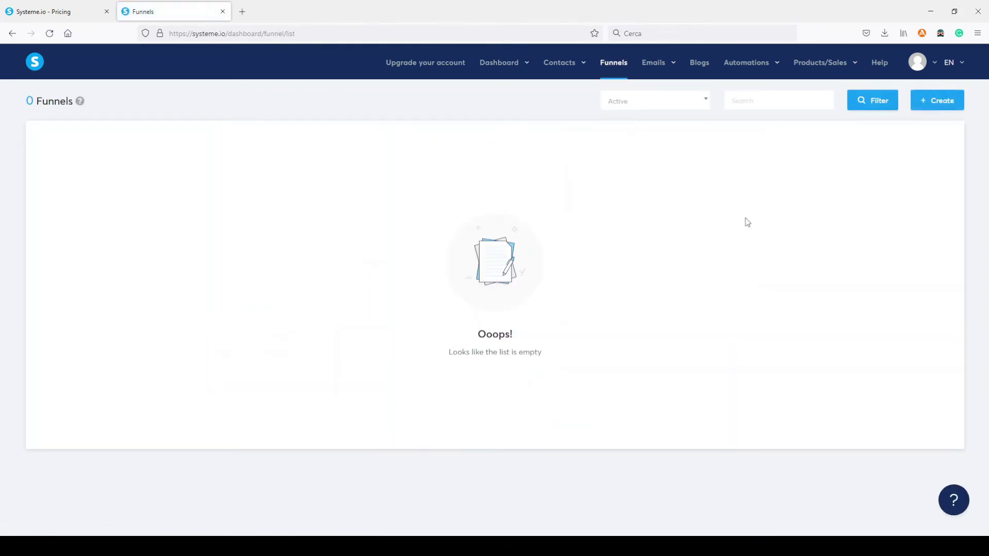
click(937, 101)
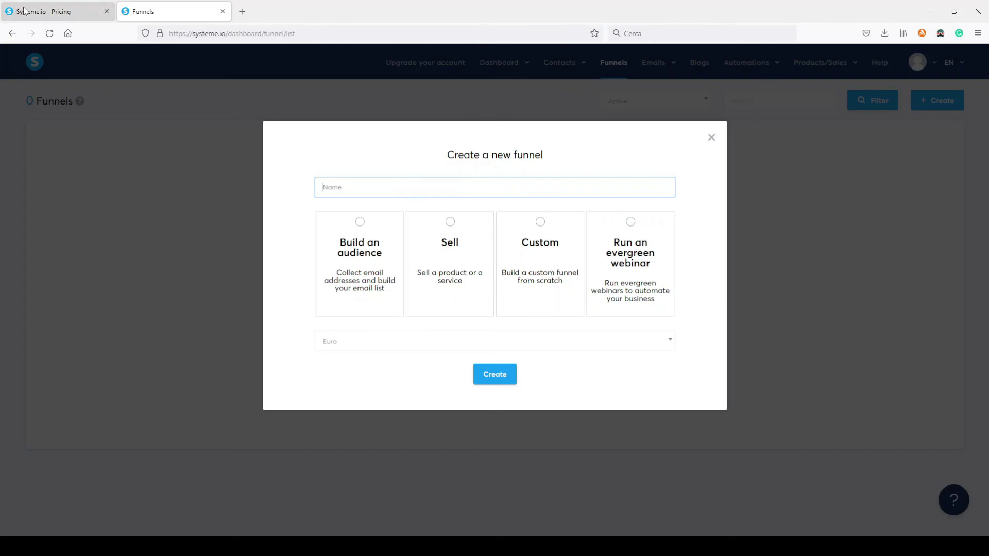
Switch to the Systeme.io pricing page and review the plan comparison table through to its last features.
click(62, 13)
scroll(779, 310, down, 10)
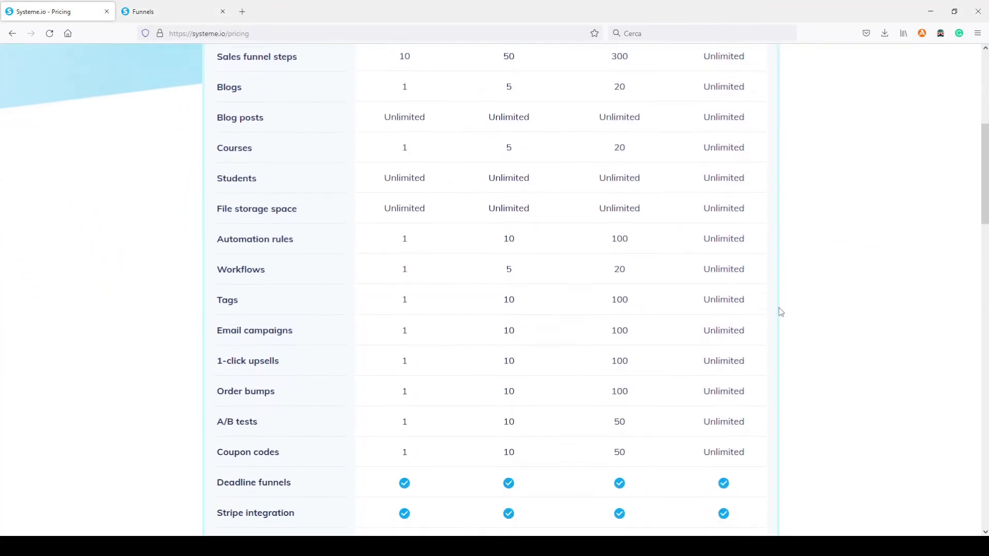
scroll(779, 308, up, 1)
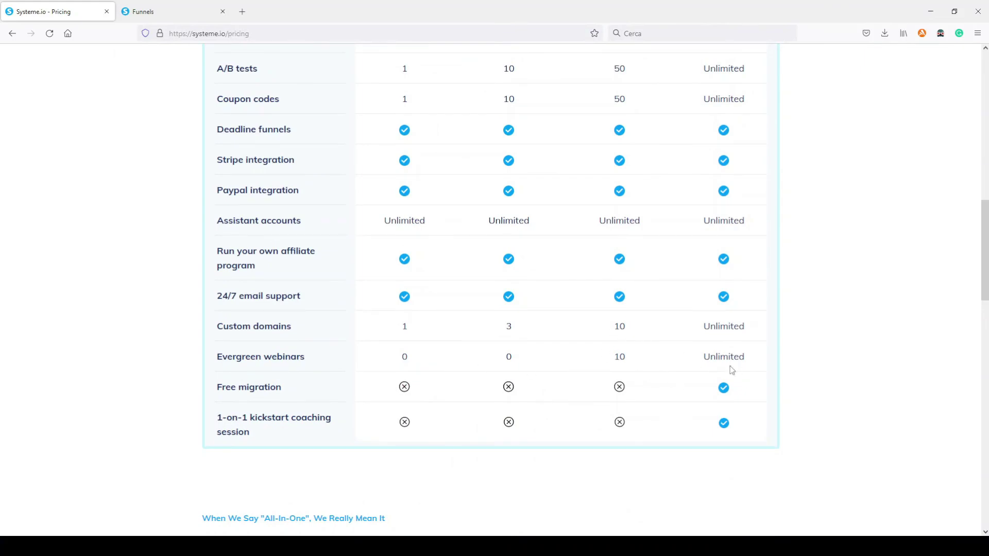
scroll(617, 356, up, 12)
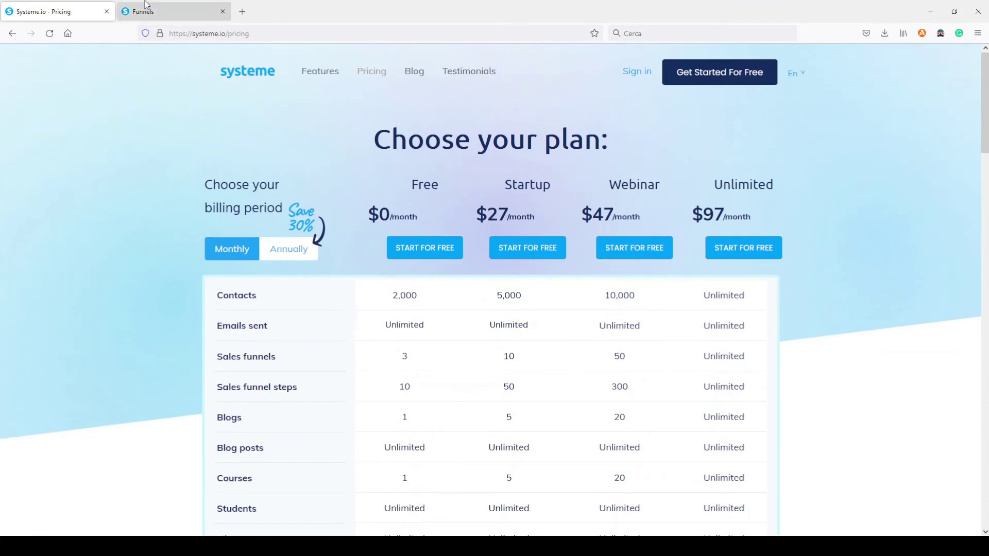
Return to the account and create a "Build an audience" funnel named "test" with U.S. Dollar as its currency.
click(176, 12)
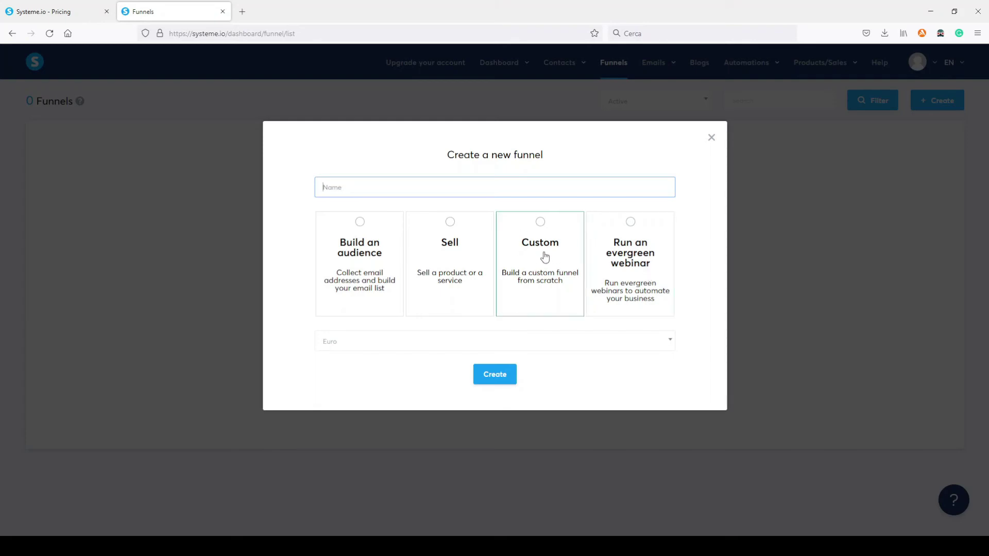
click(360, 223)
click(368, 194)
text(test)
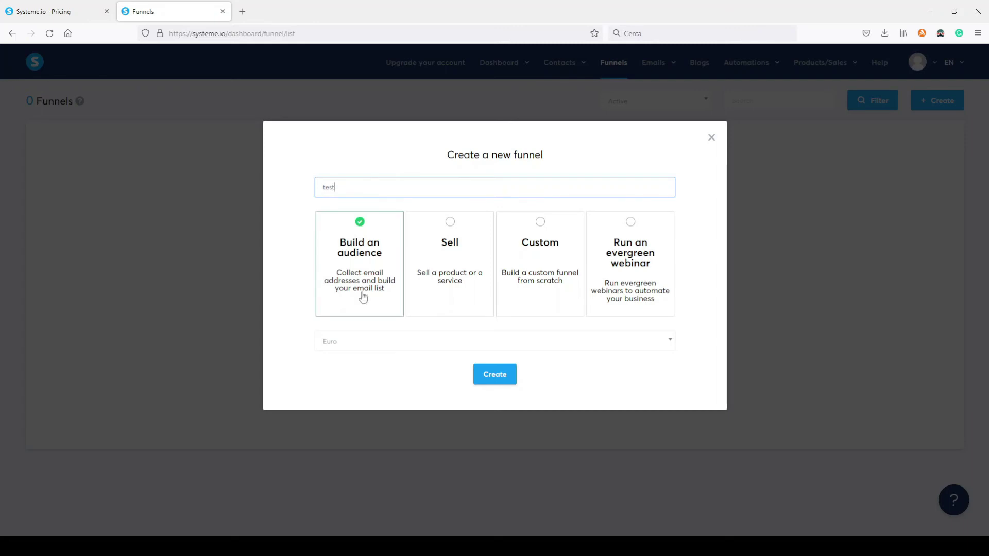
click(358, 341)
click(350, 388)
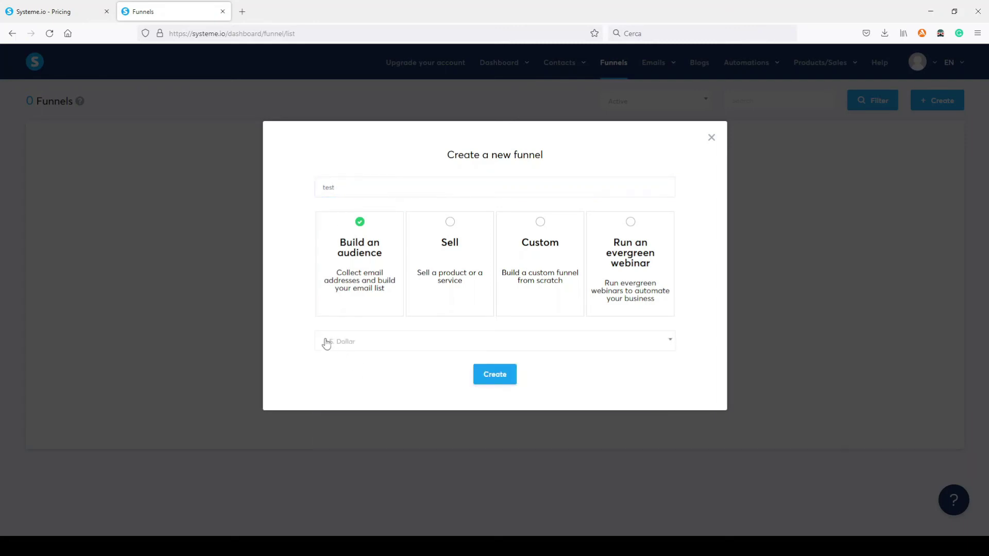
click(496, 377)
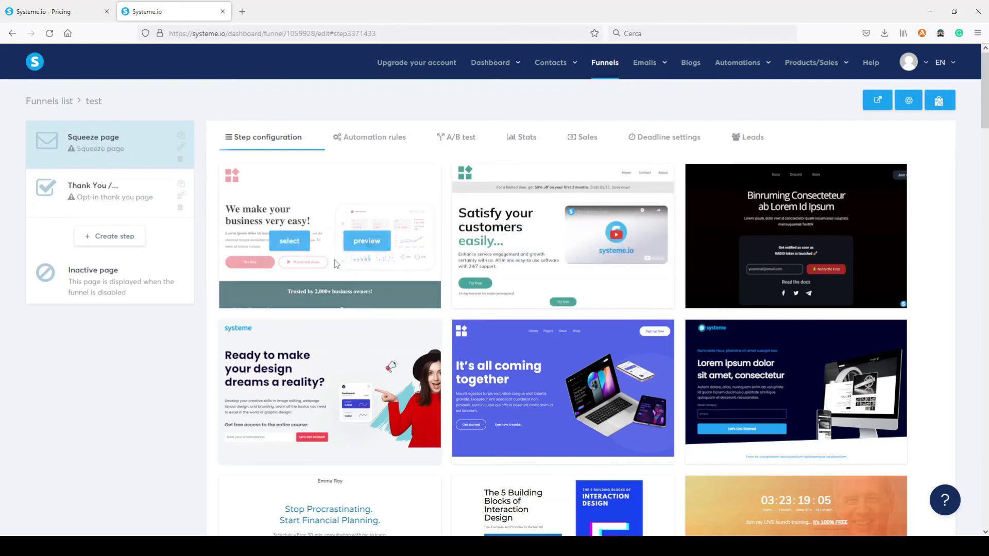
Browse the squeeze page templates, preview the desert pickup "The 3 step system to sell on autopilot!" template and select it.
scroll(432, 268, down, 5)
scroll(432, 270, down, 4)
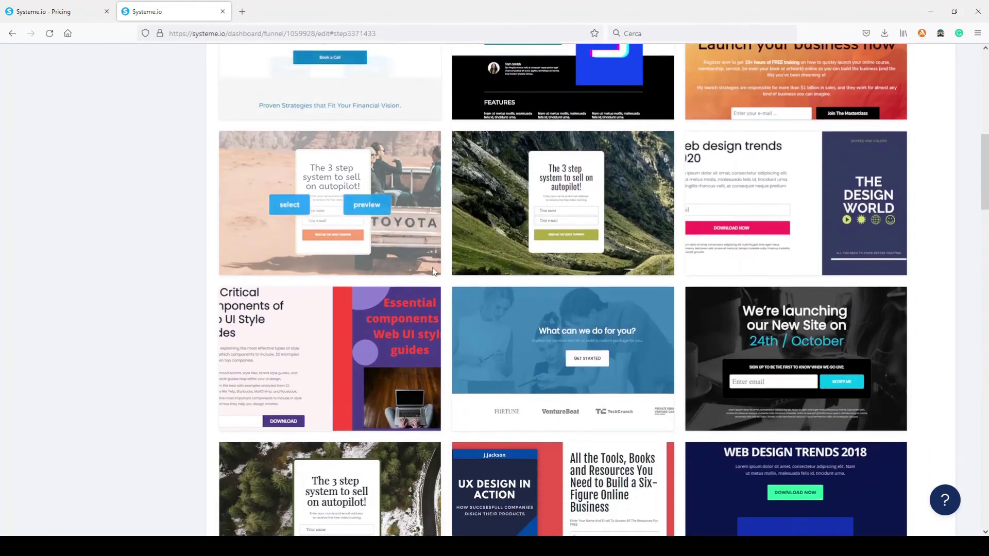
scroll(335, 261, up, 2)
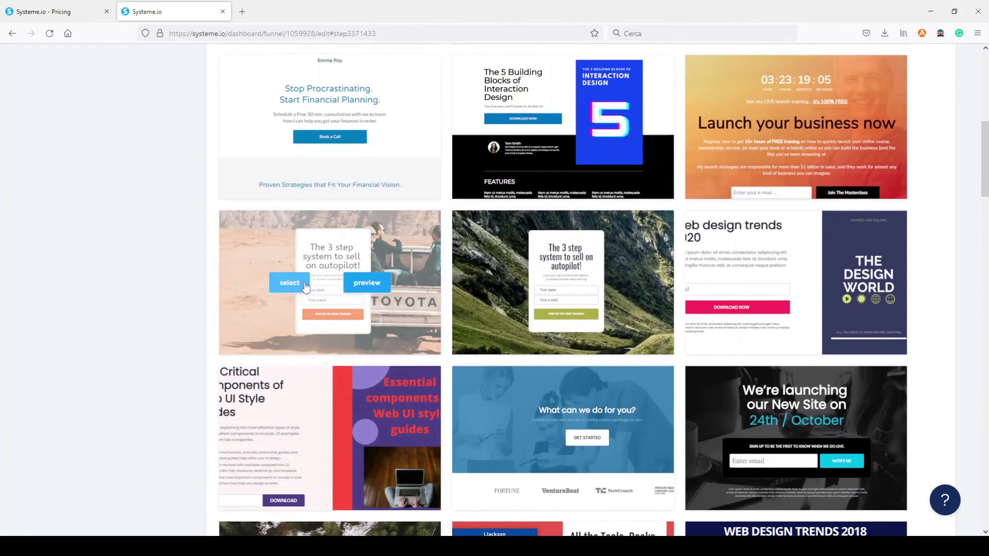
click(365, 285)
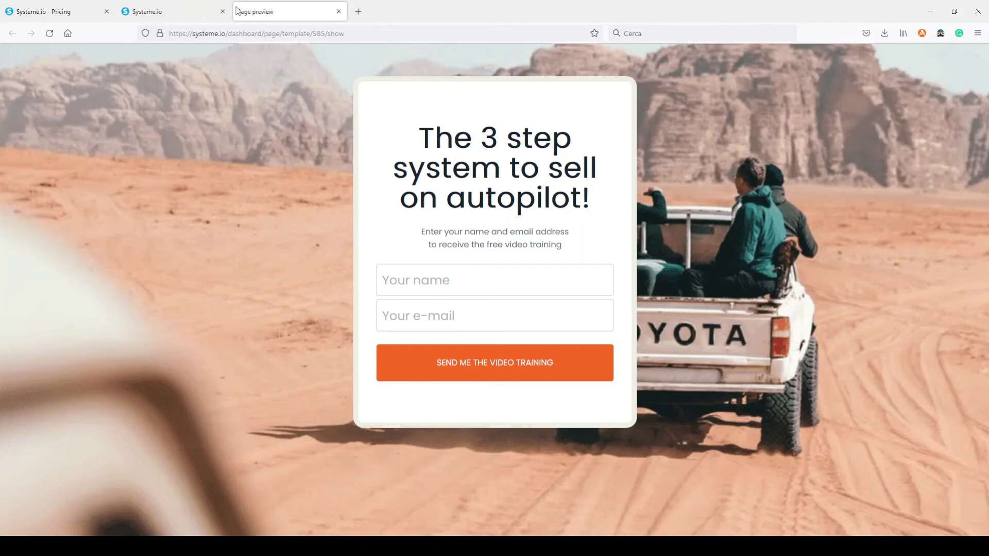
click(170, 11)
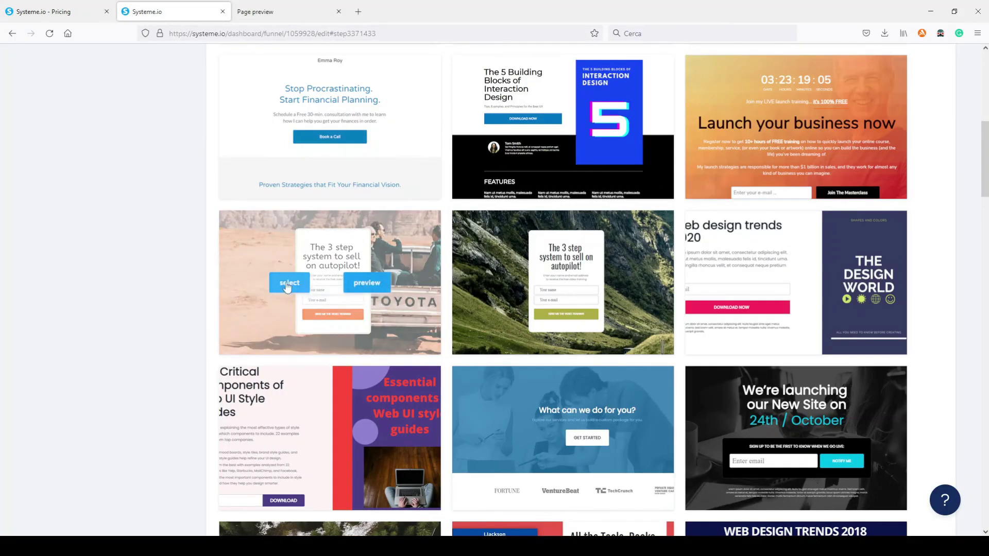
click(289, 283)
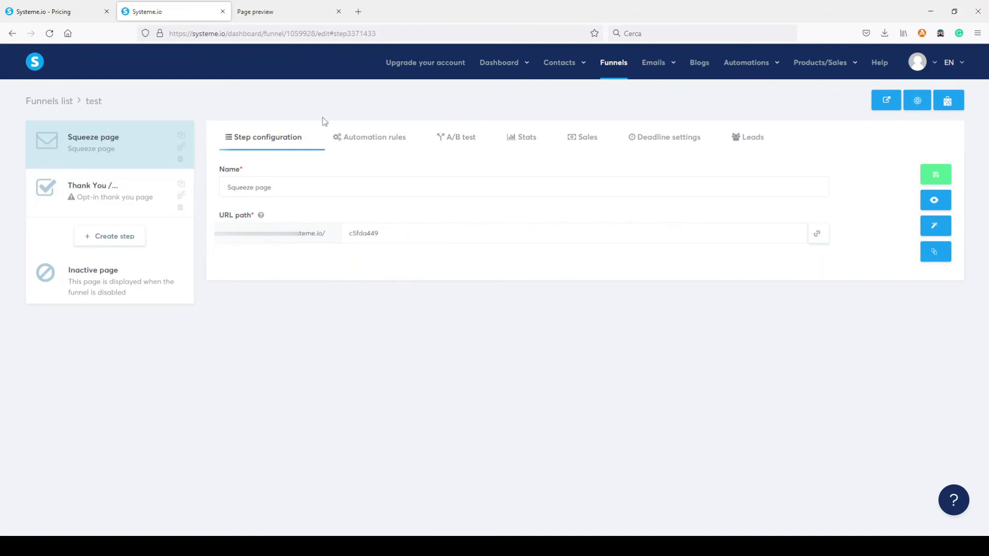
Look through the funnel's automation rules, A/B test, stats, sales, deadline settings and leads, returning to the squeeze page's step configuration.
click(367, 137)
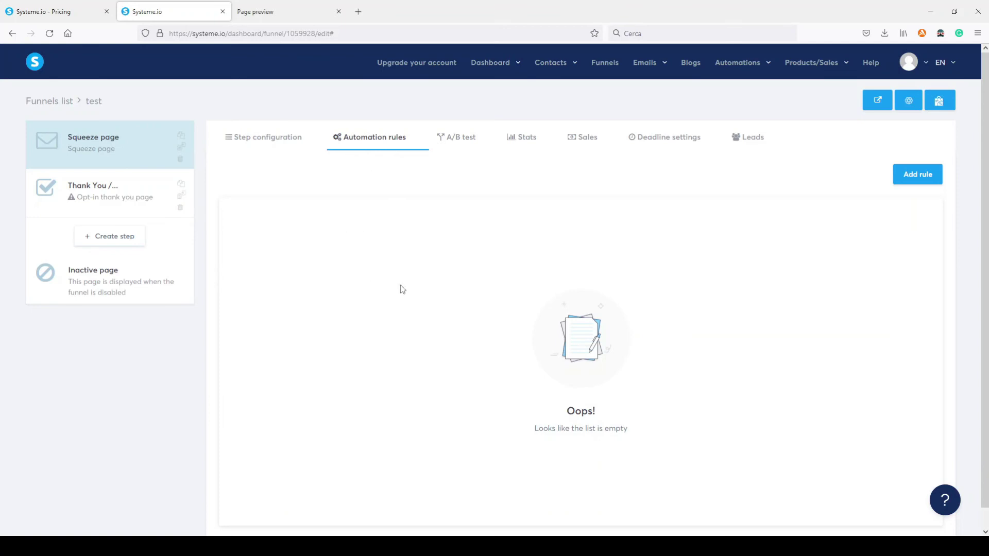
click(469, 144)
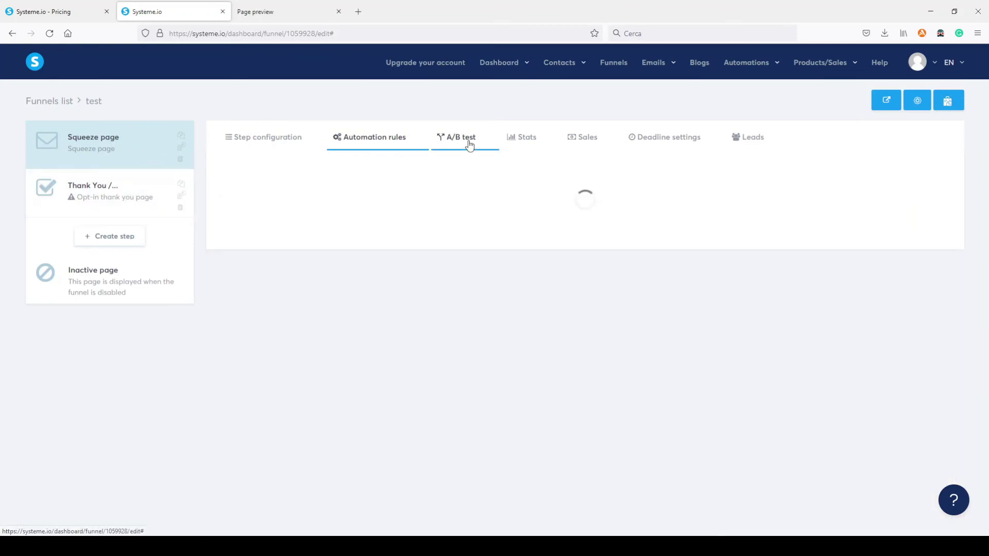
click(529, 137)
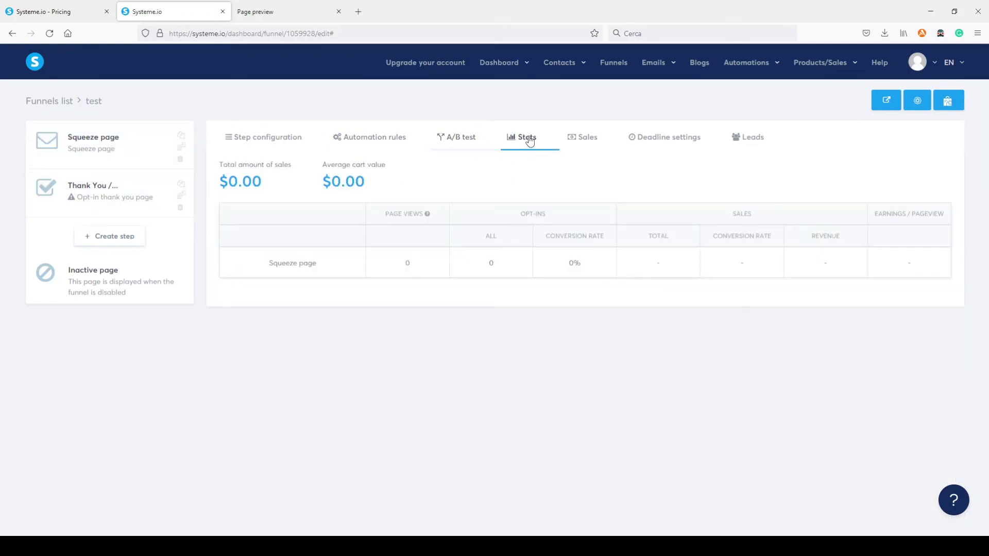
click(587, 139)
click(664, 138)
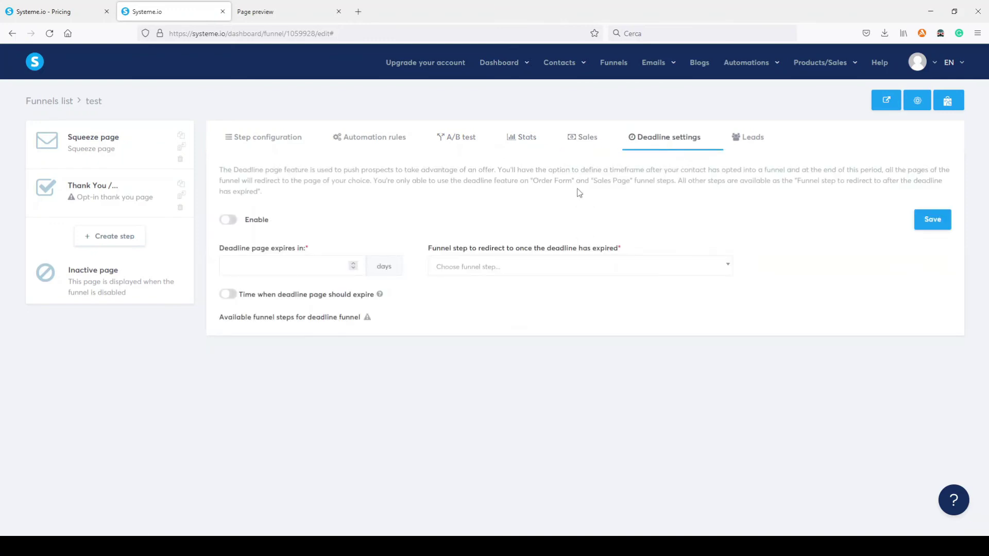
click(754, 139)
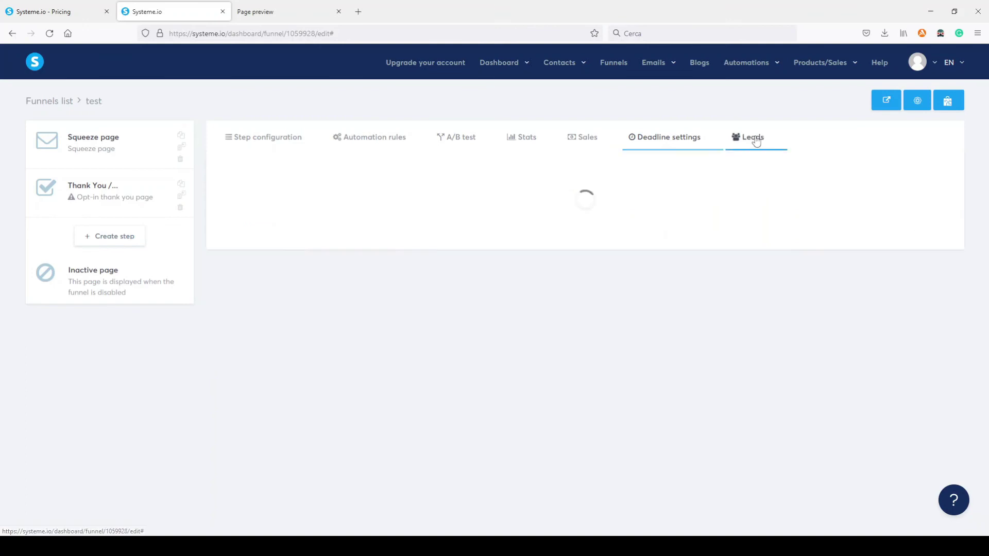
click(272, 141)
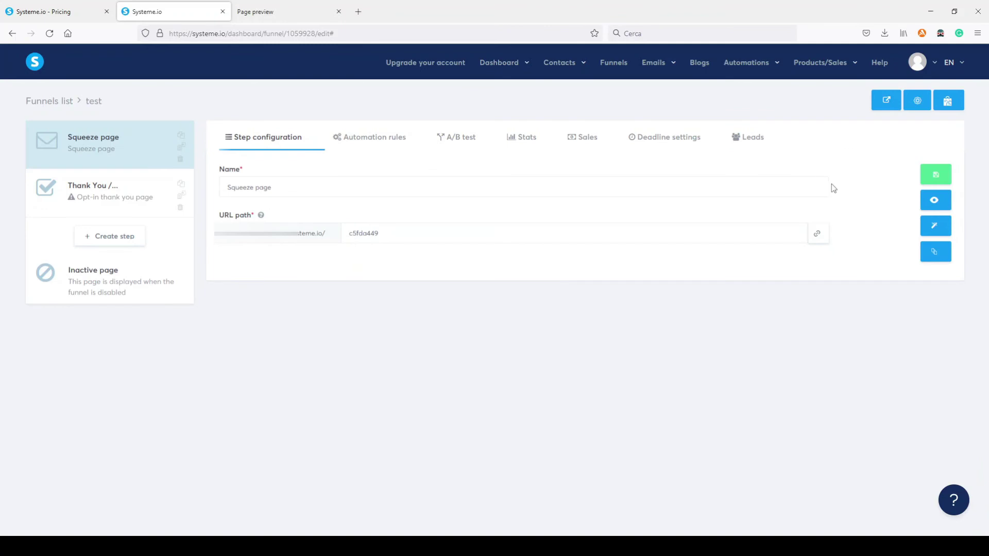
Open the squeeze page in the page editor and view the headline's text settings.
click(937, 227)
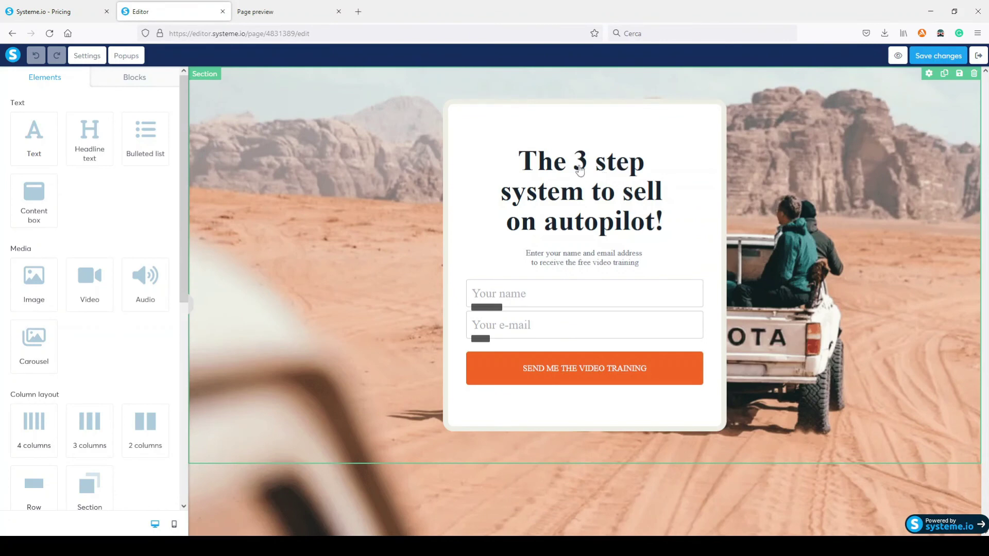
click(559, 165)
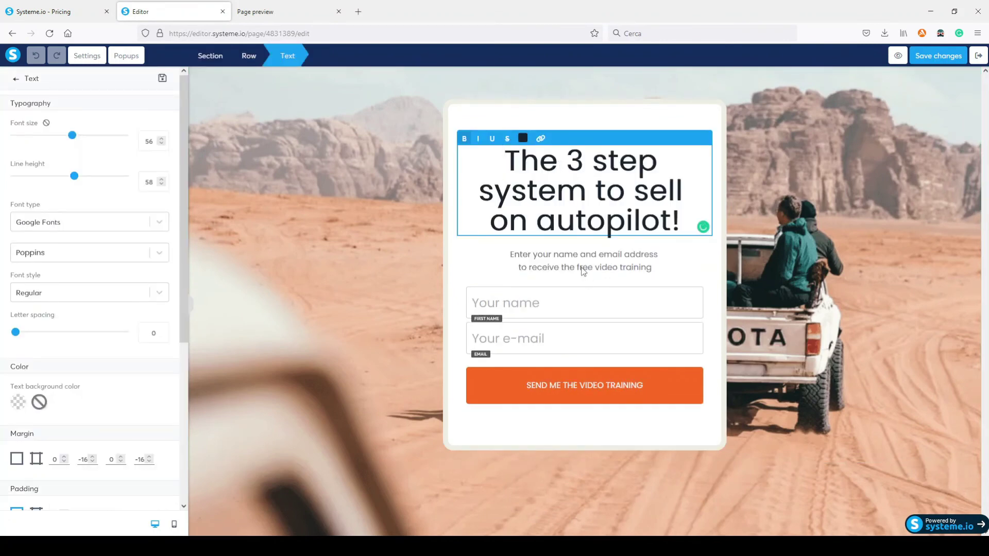
key(Escape)
click(559, 170)
Insert a countdown element between the headline and the "Enter your name and email address" text.
click(16, 80)
scroll(89, 281, down, 6)
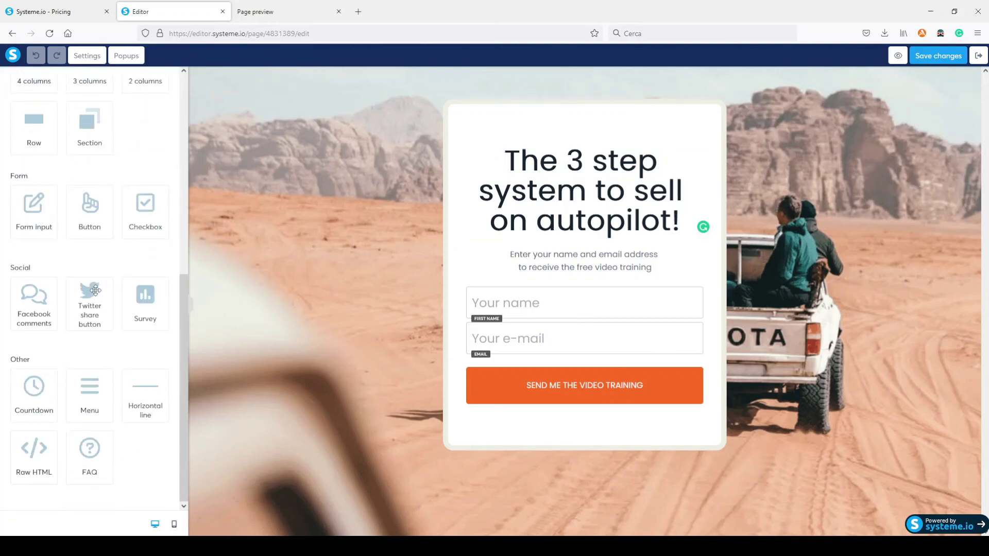
drag(34, 392, 591, 250)
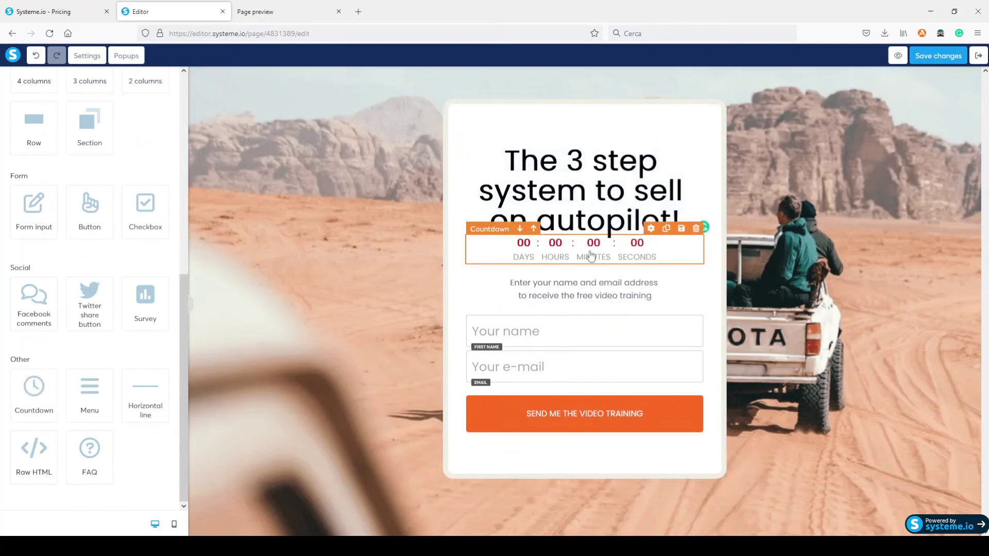
Review the settings of the "SEND ME THE VIDEO TRAINING" button and the full list of available page elements.
click(570, 423)
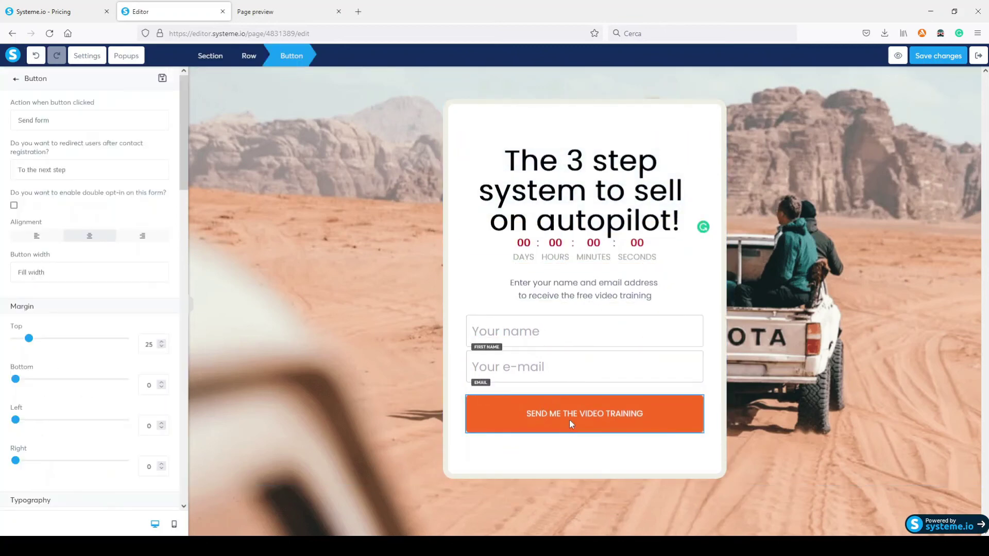
scroll(41, 379, down, 8)
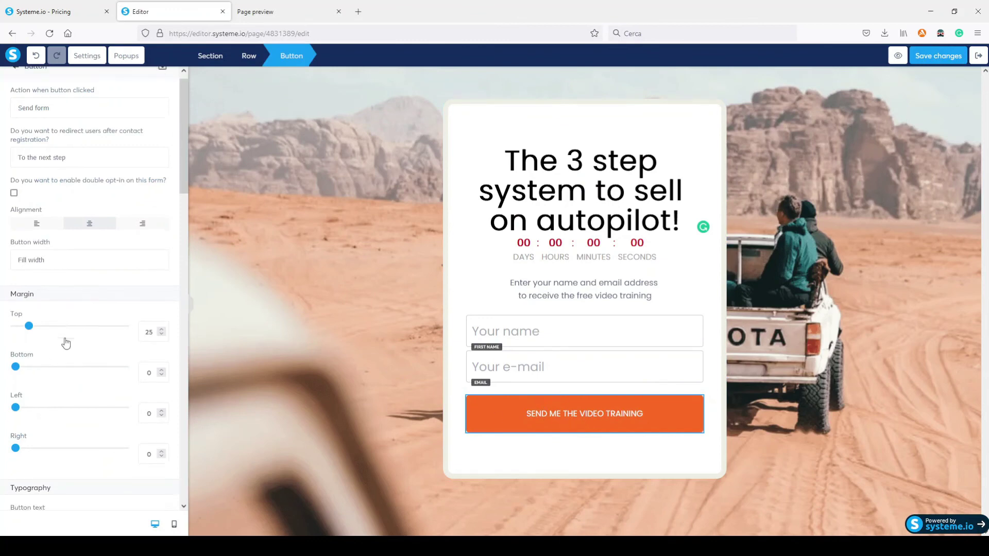
scroll(92, 356, down, 10)
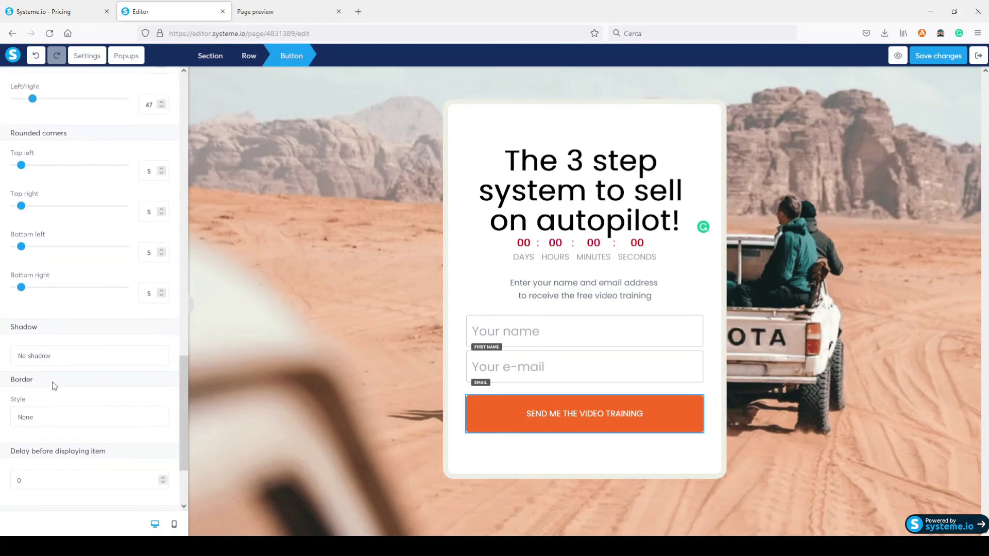
scroll(88, 351, up, 5)
scroll(89, 353, up, 10)
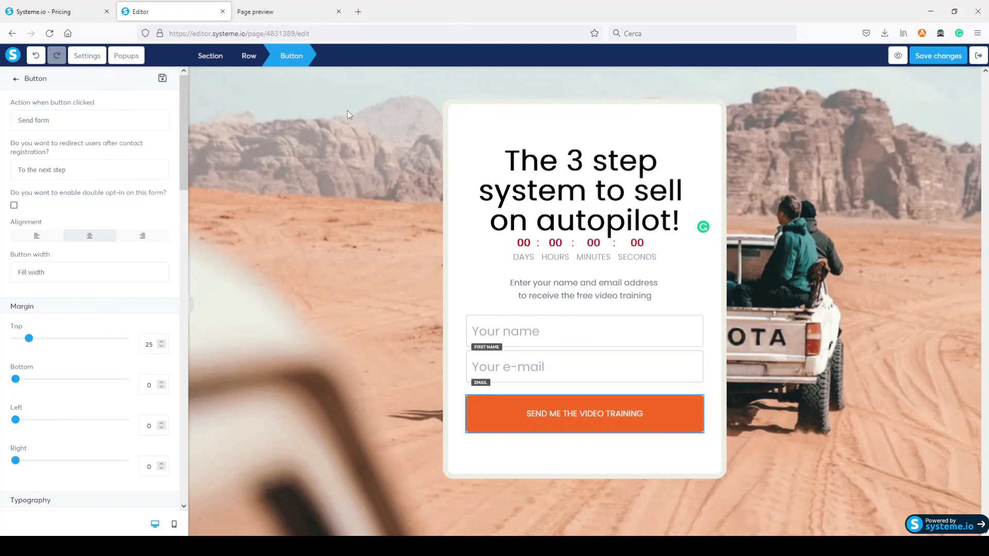
click(15, 79)
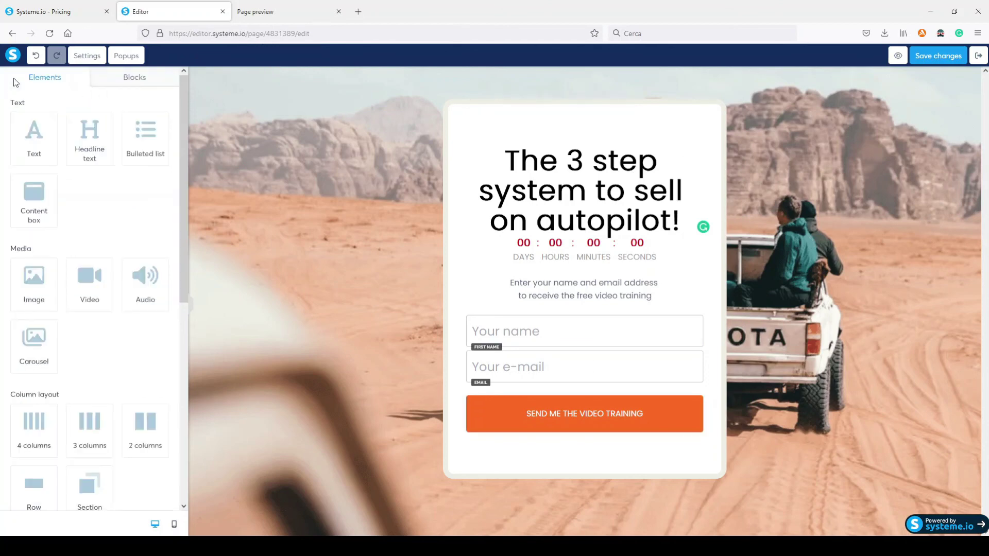
scroll(118, 257, down, 7)
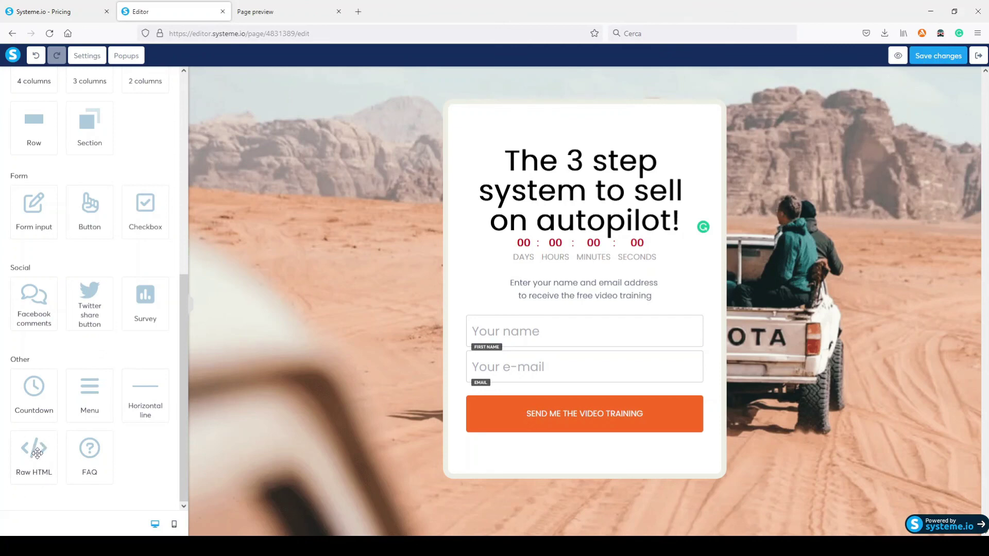
scroll(129, 387, up, 7)
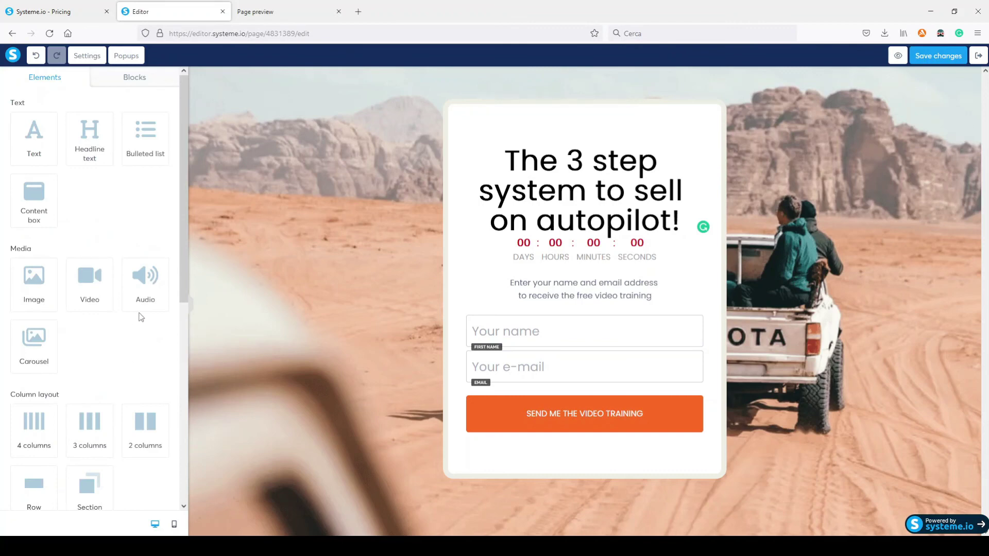
View the countdown's settings and move the countdown above the headline.
click(576, 164)
key(Escape)
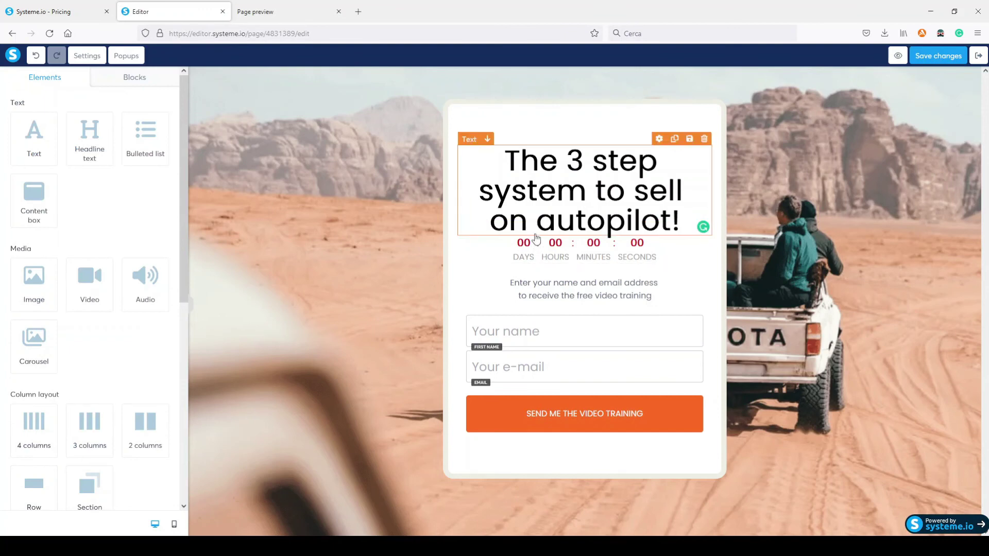
click(534, 256)
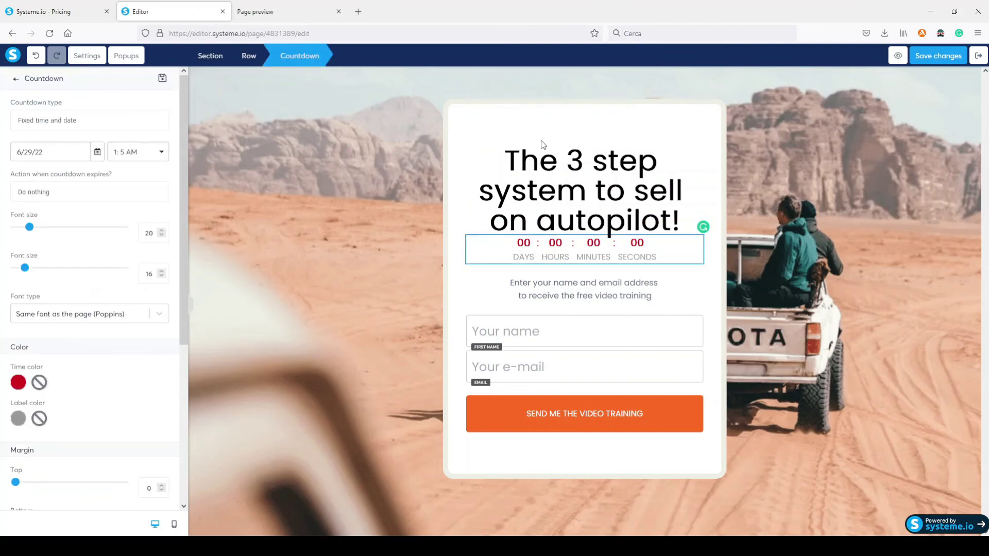
key(Escape)
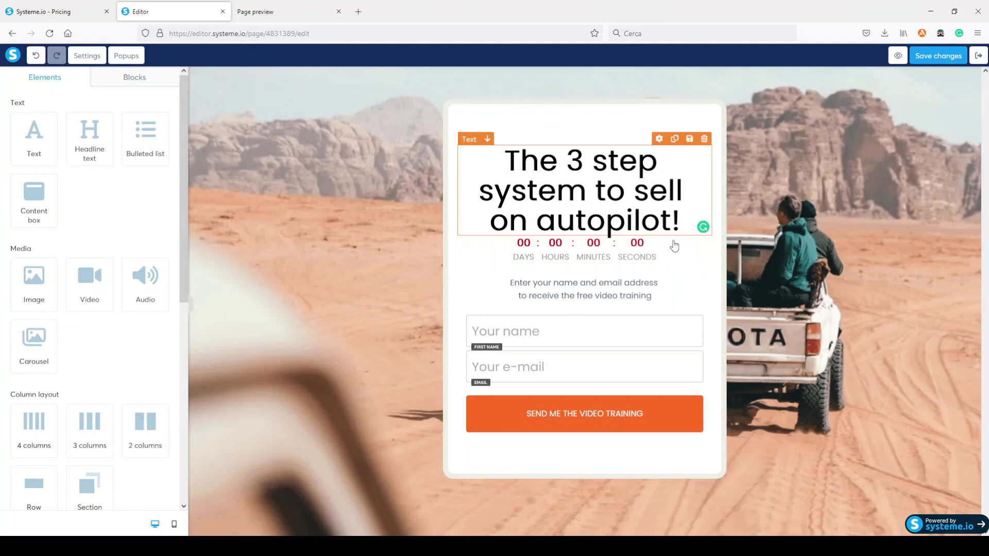
drag(662, 250, 654, 145)
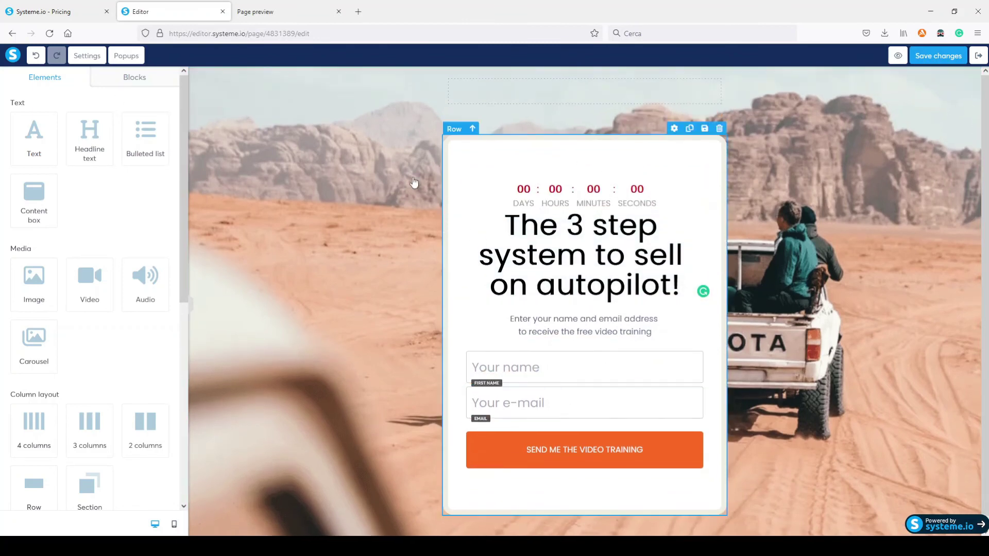
Leave the page editor without saving and browse the templates offered for the funnel's Thank You step.
click(13, 55)
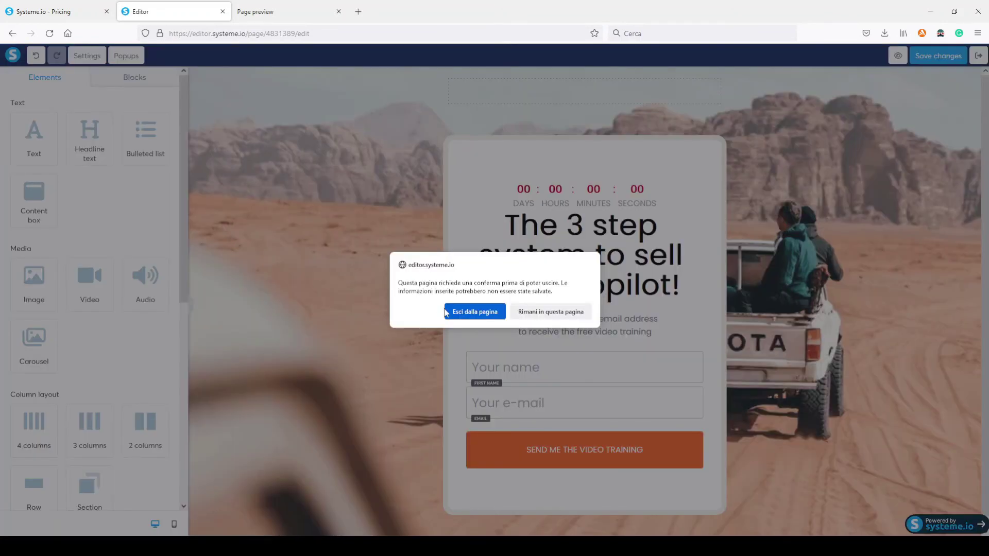
click(482, 315)
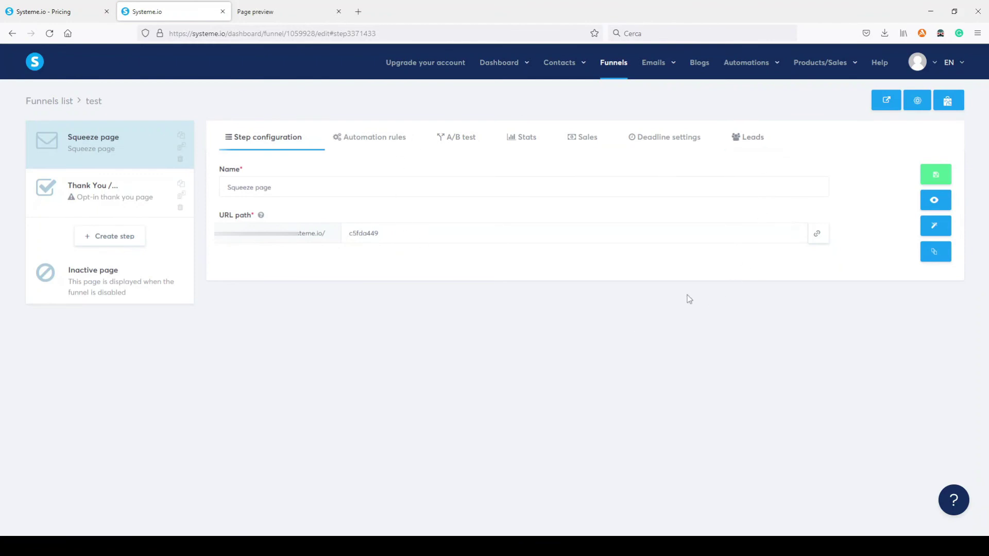
click(86, 193)
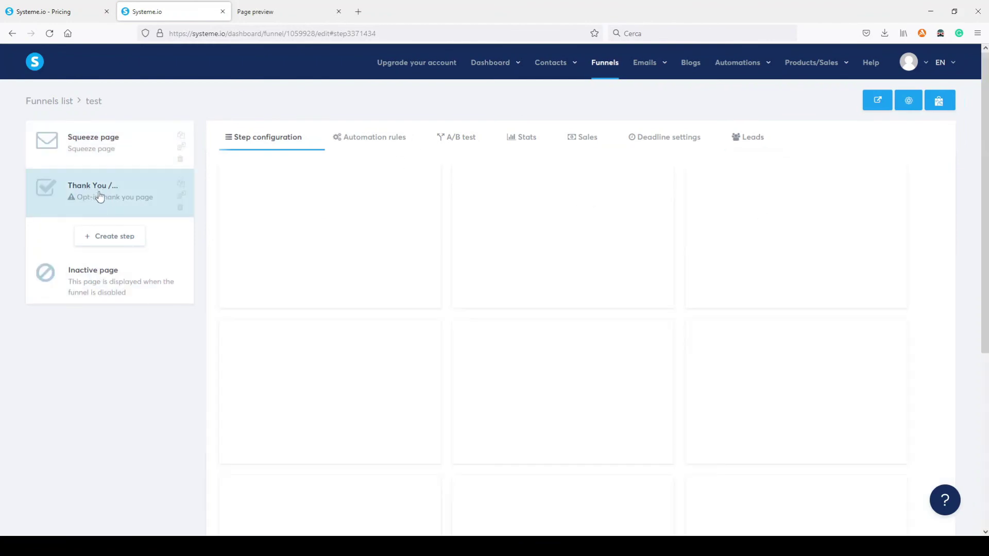
scroll(467, 295, down, 3)
scroll(460, 291, down, 2)
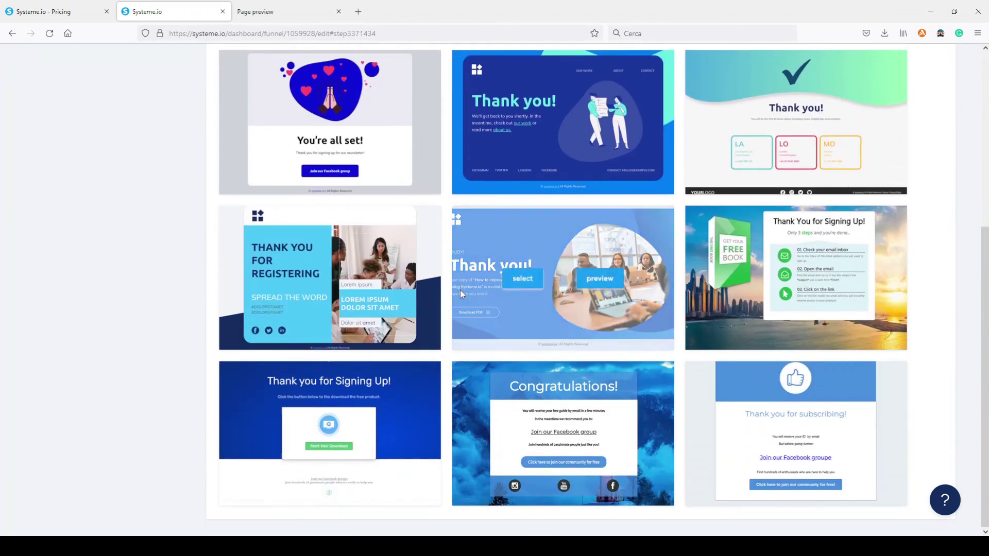
scroll(460, 291, up, 5)
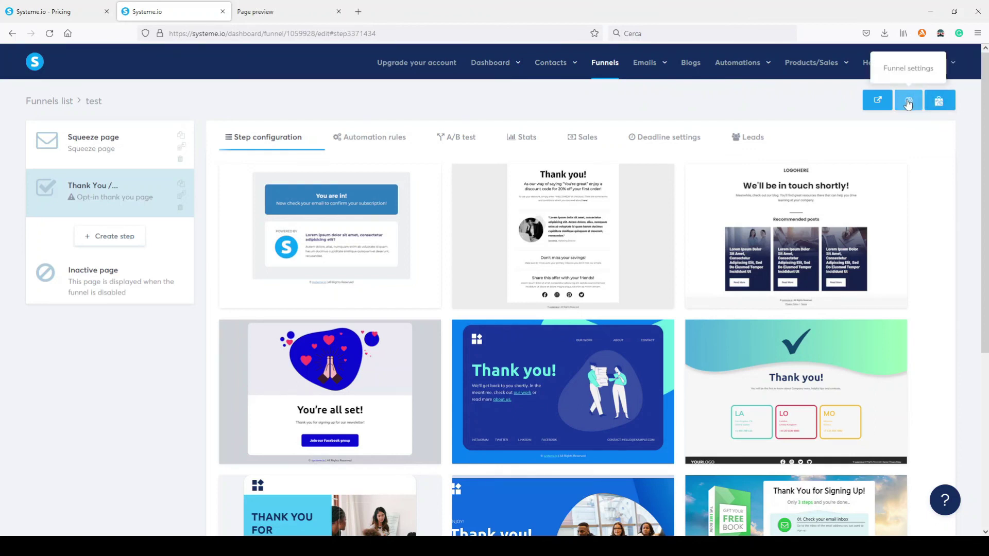
mouse_move(490, 66)
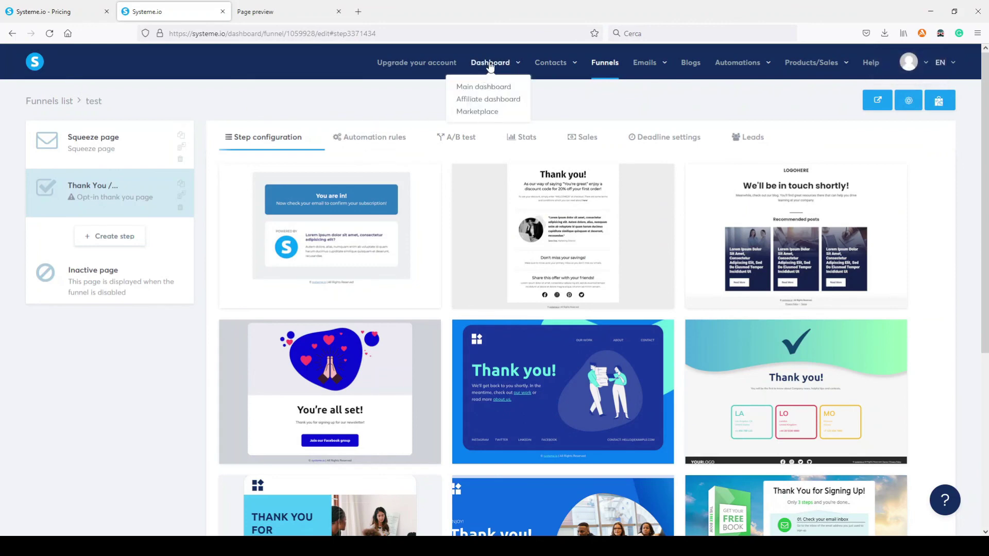
Switch back to the Systeme.io pricing page and review the plan comparison table from top to bottom again.
click(67, 11)
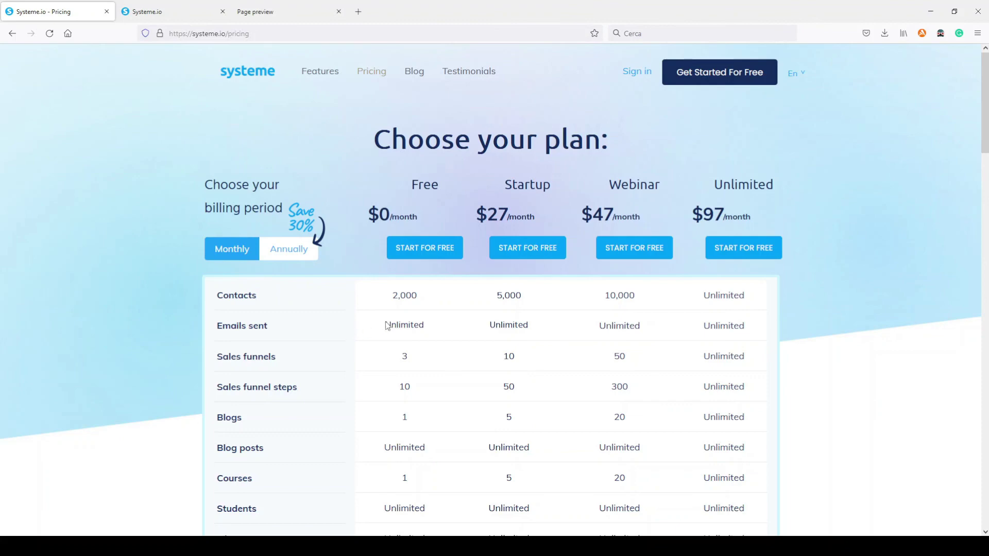
scroll(385, 321, down, 5)
scroll(385, 321, down, 10)
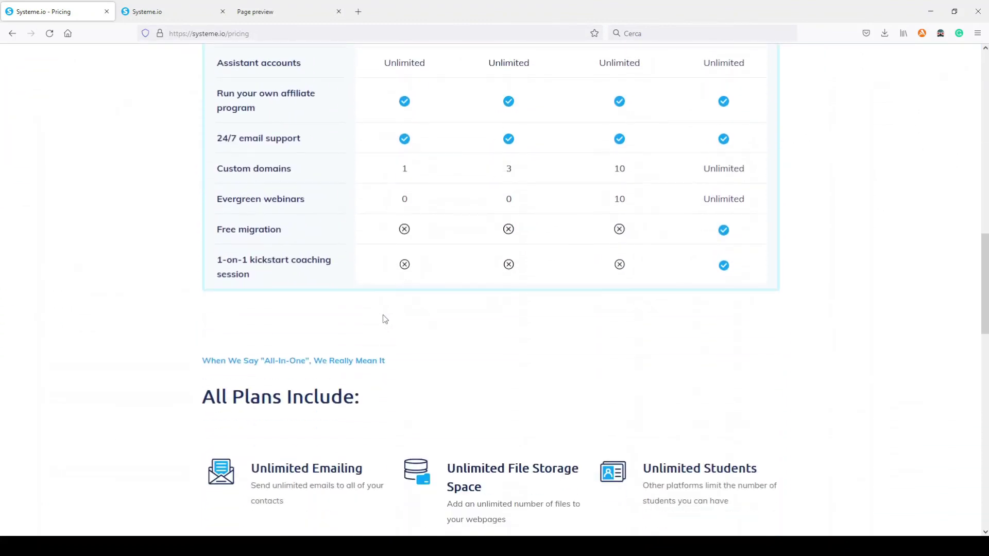
scroll(382, 314, up, 9)
scroll(395, 317, up, 7)
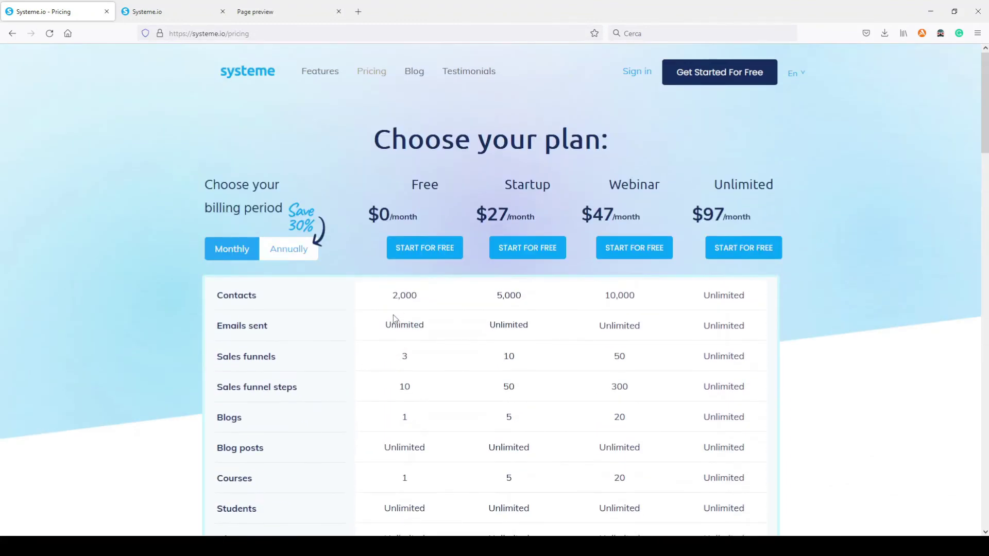